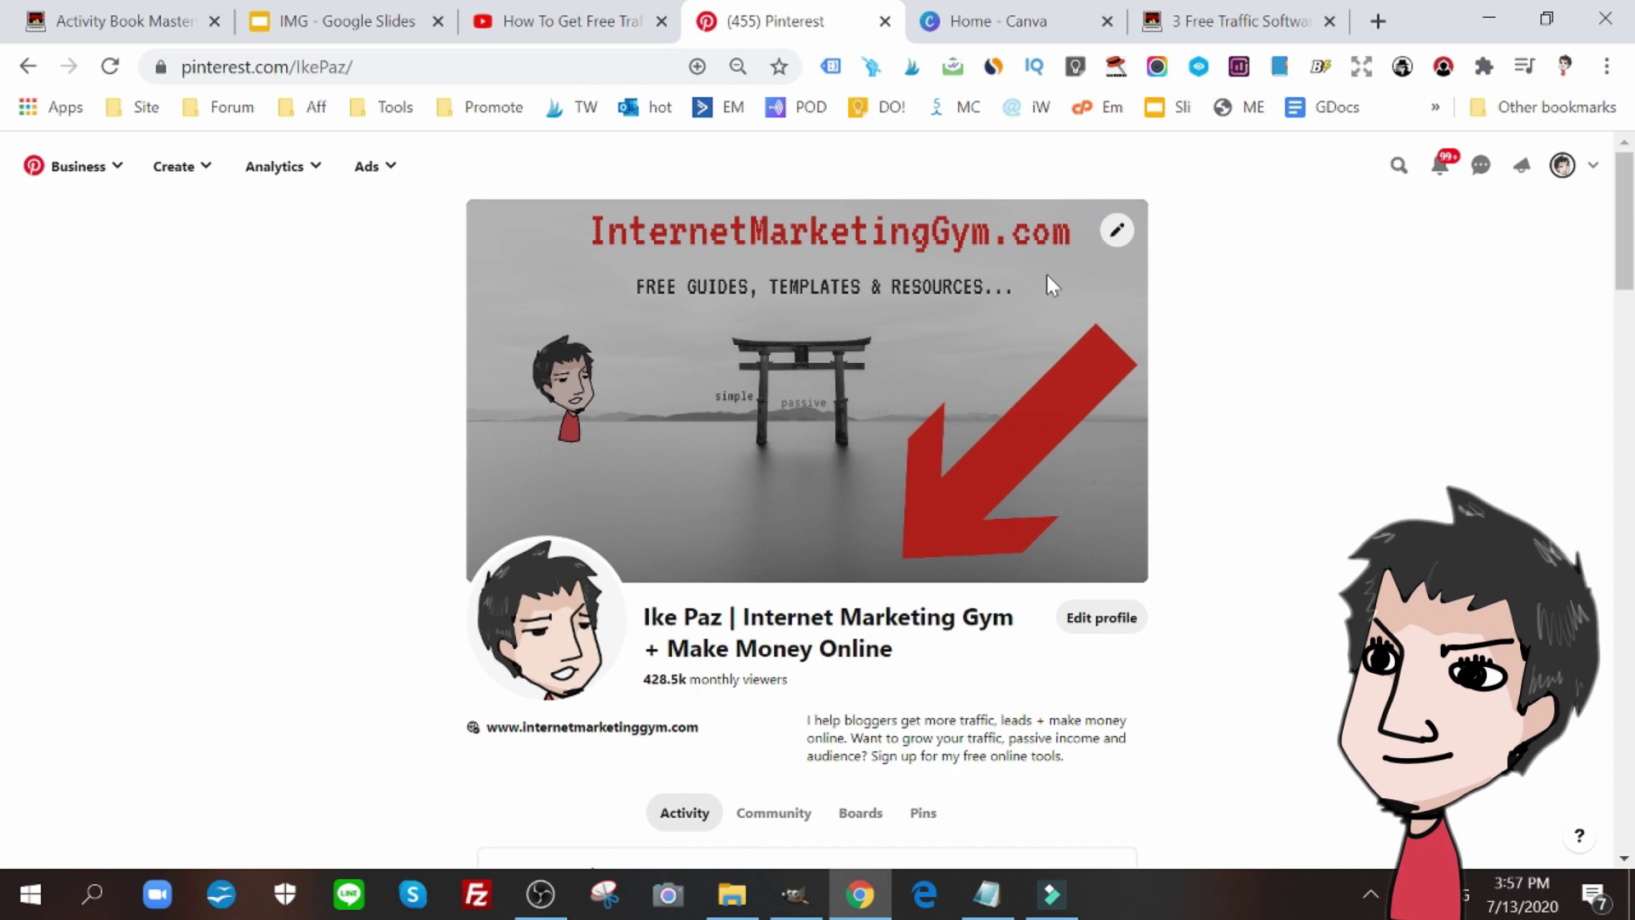
# Step: Review the profile cover's editing options, including uploading an image or video
pyautogui.scroll(-3, 998, 535)
pyautogui.scroll(3, 831, 509)
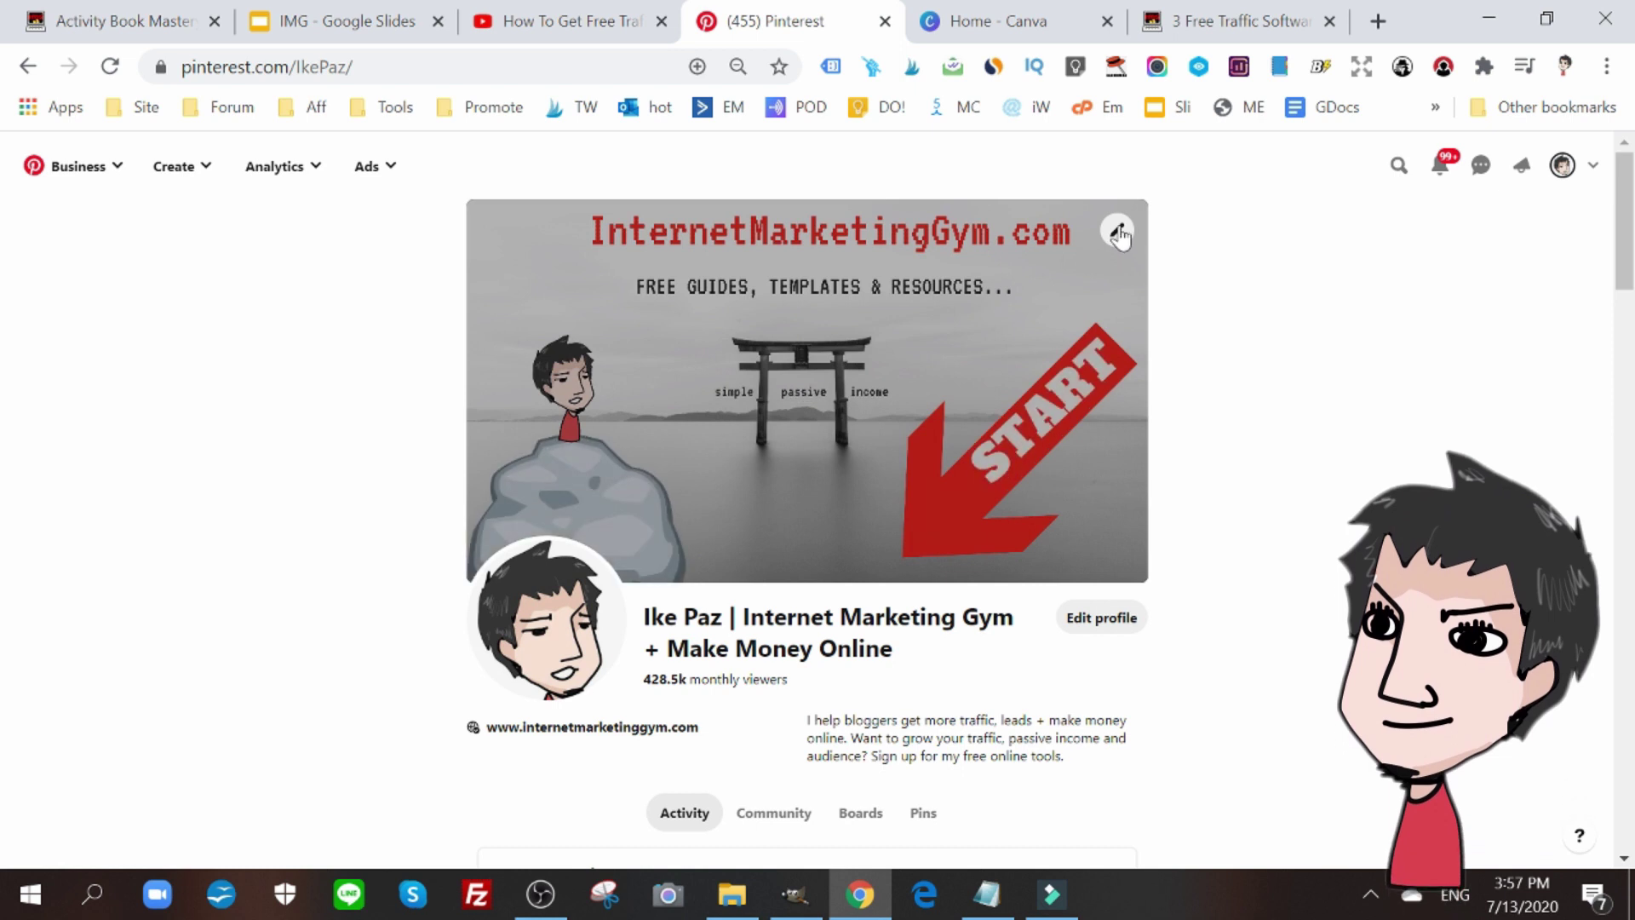
pyautogui.scroll(5, 1131, 247)
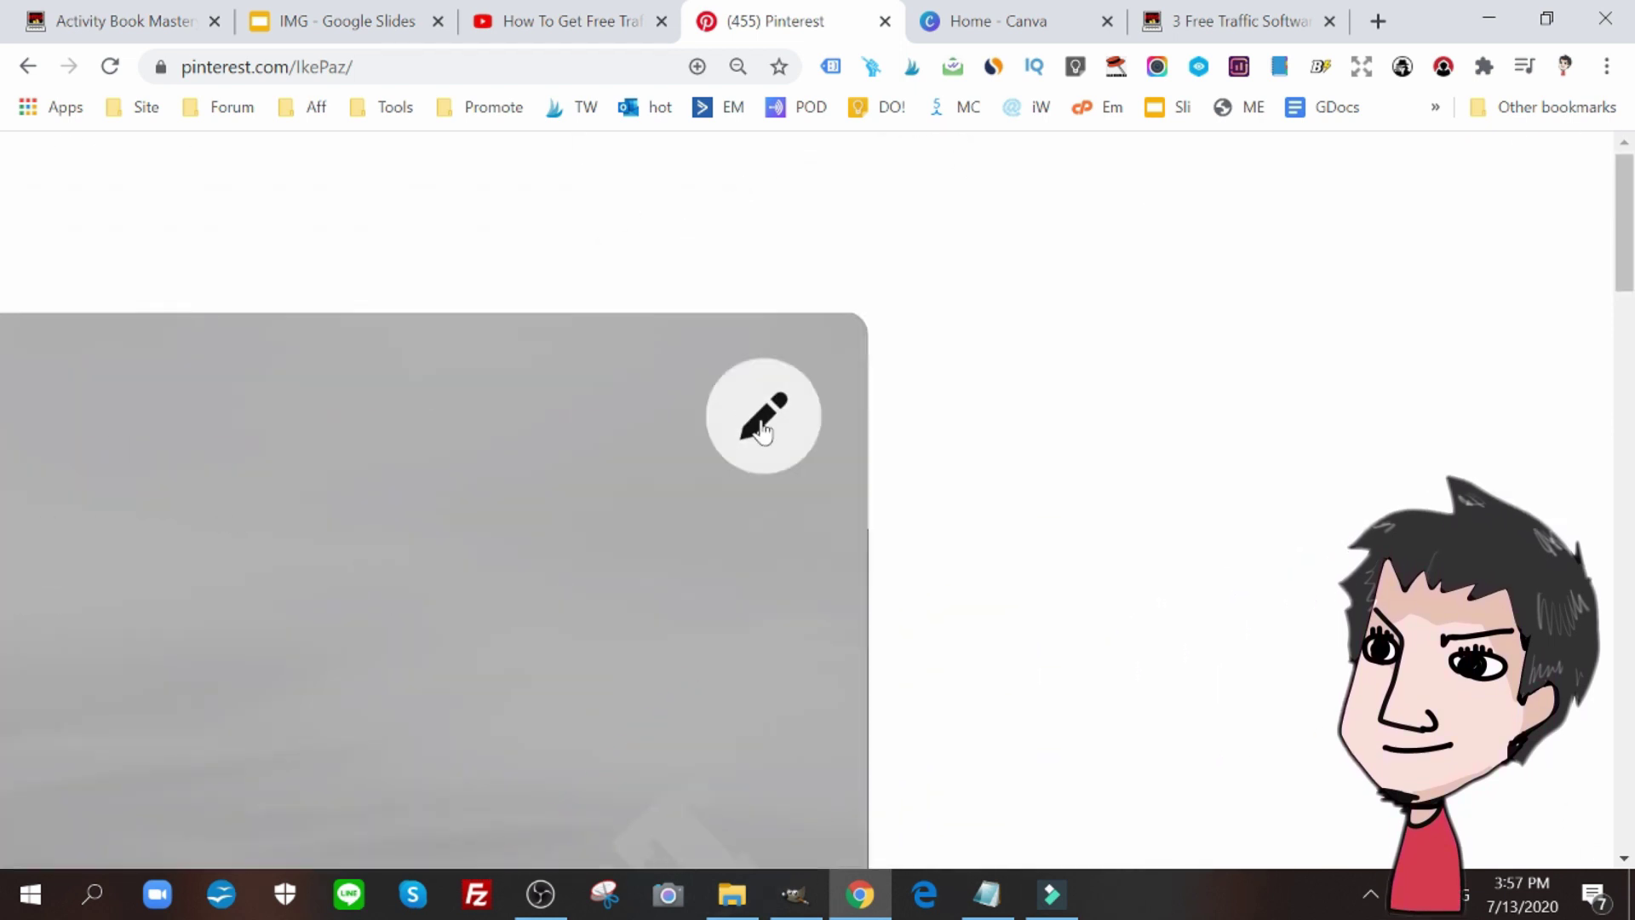
pyautogui.click(762, 415)
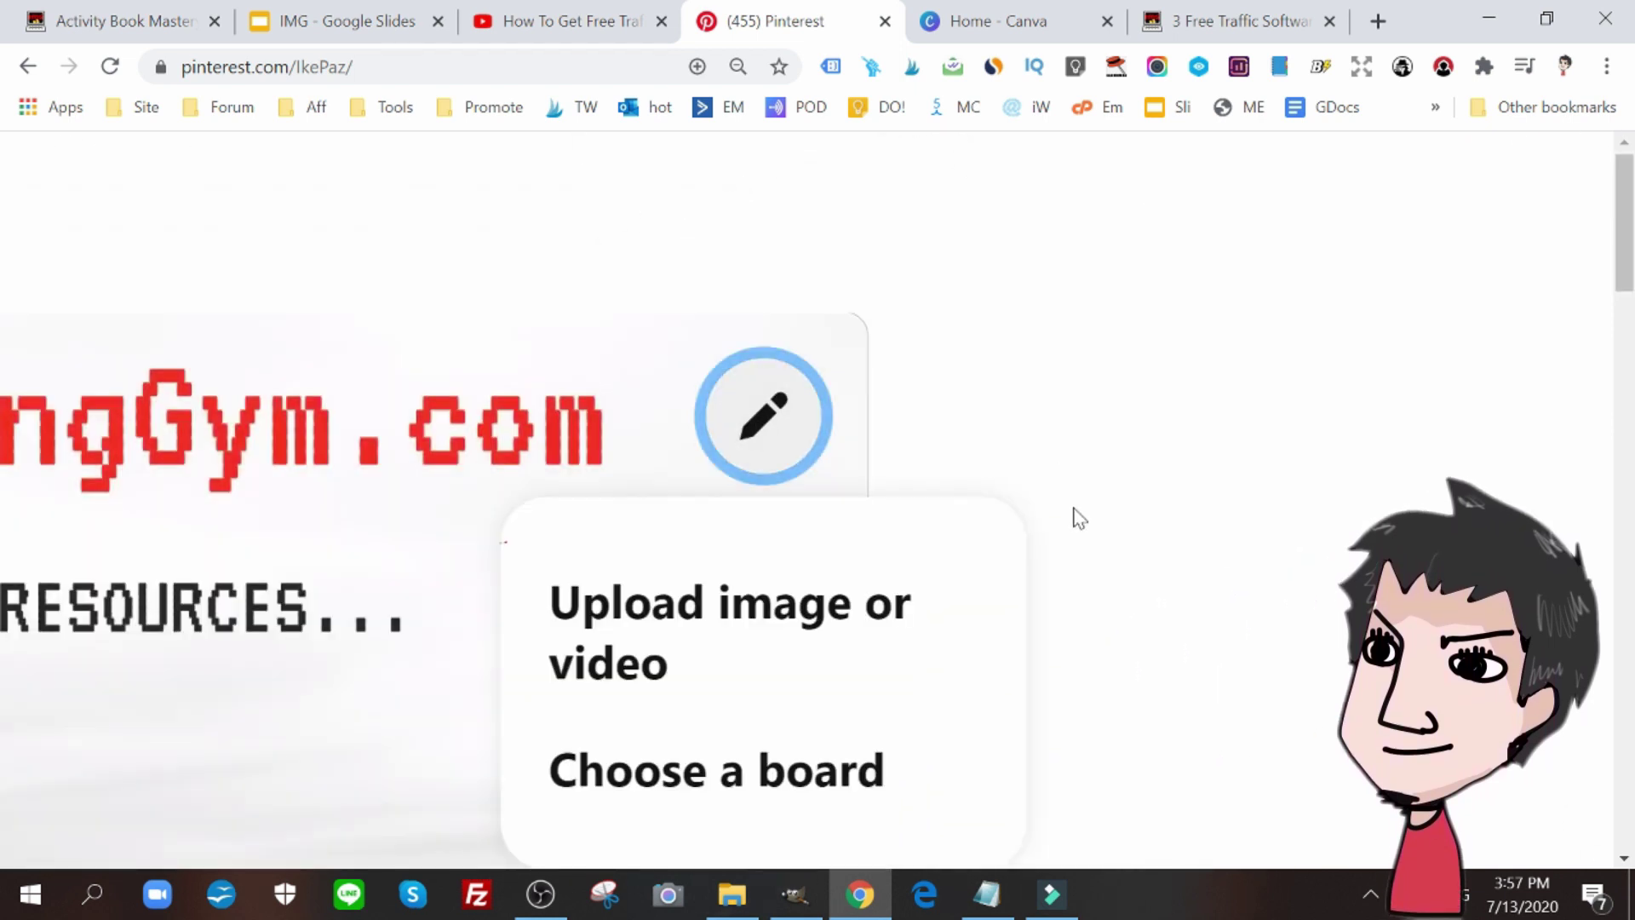
pyautogui.click(792, 623)
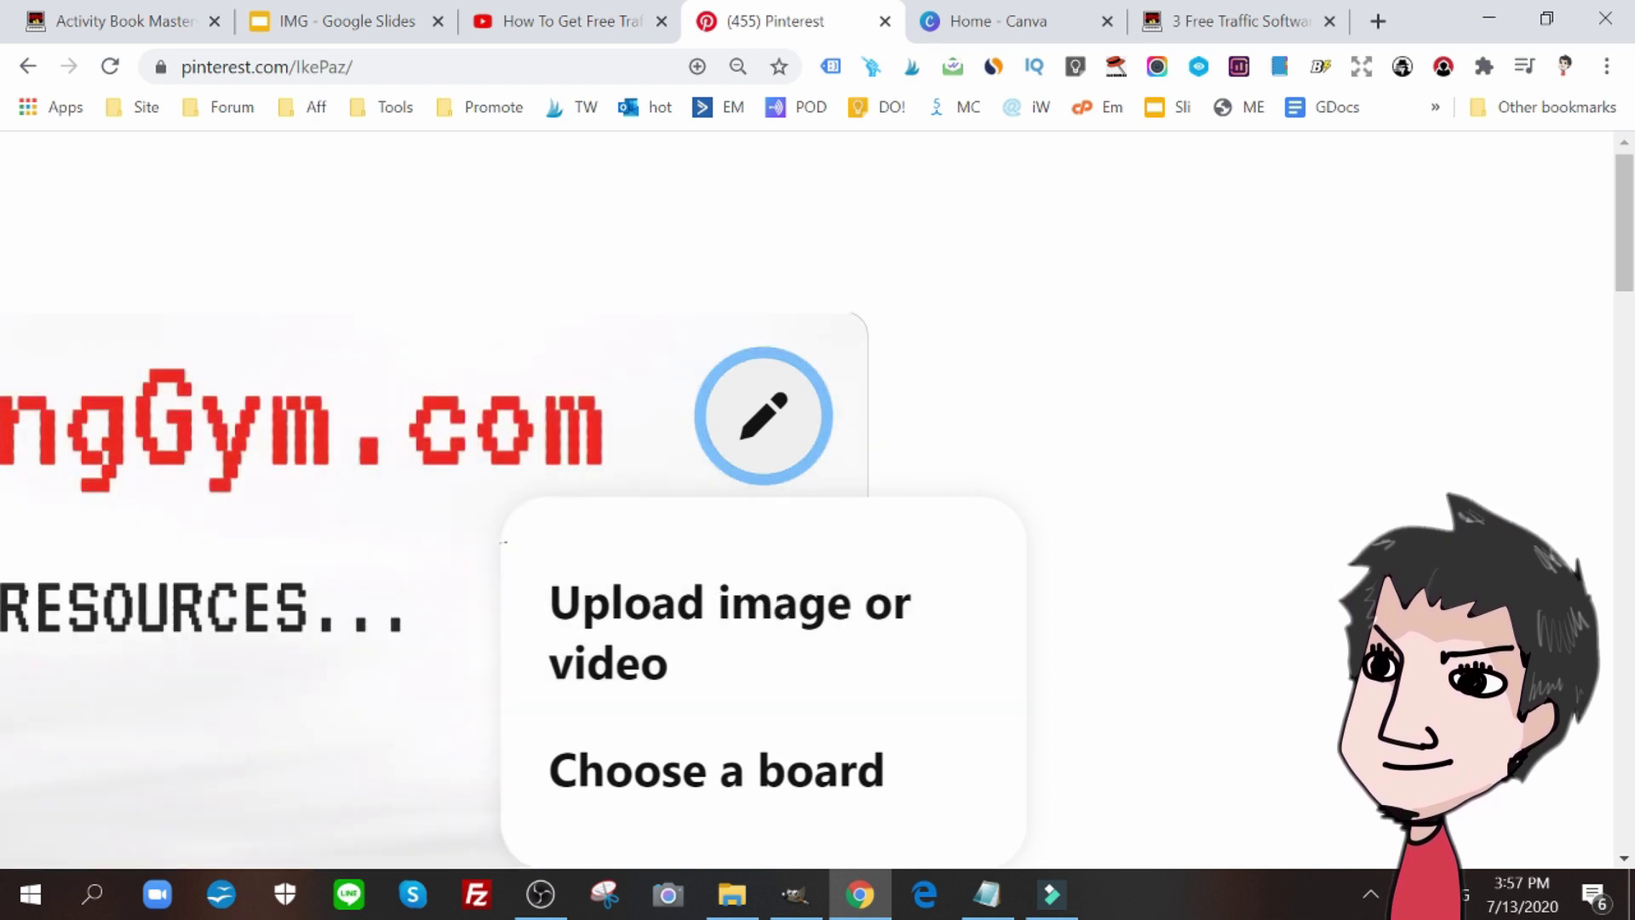
pyautogui.scroll(-5, 1336, 566)
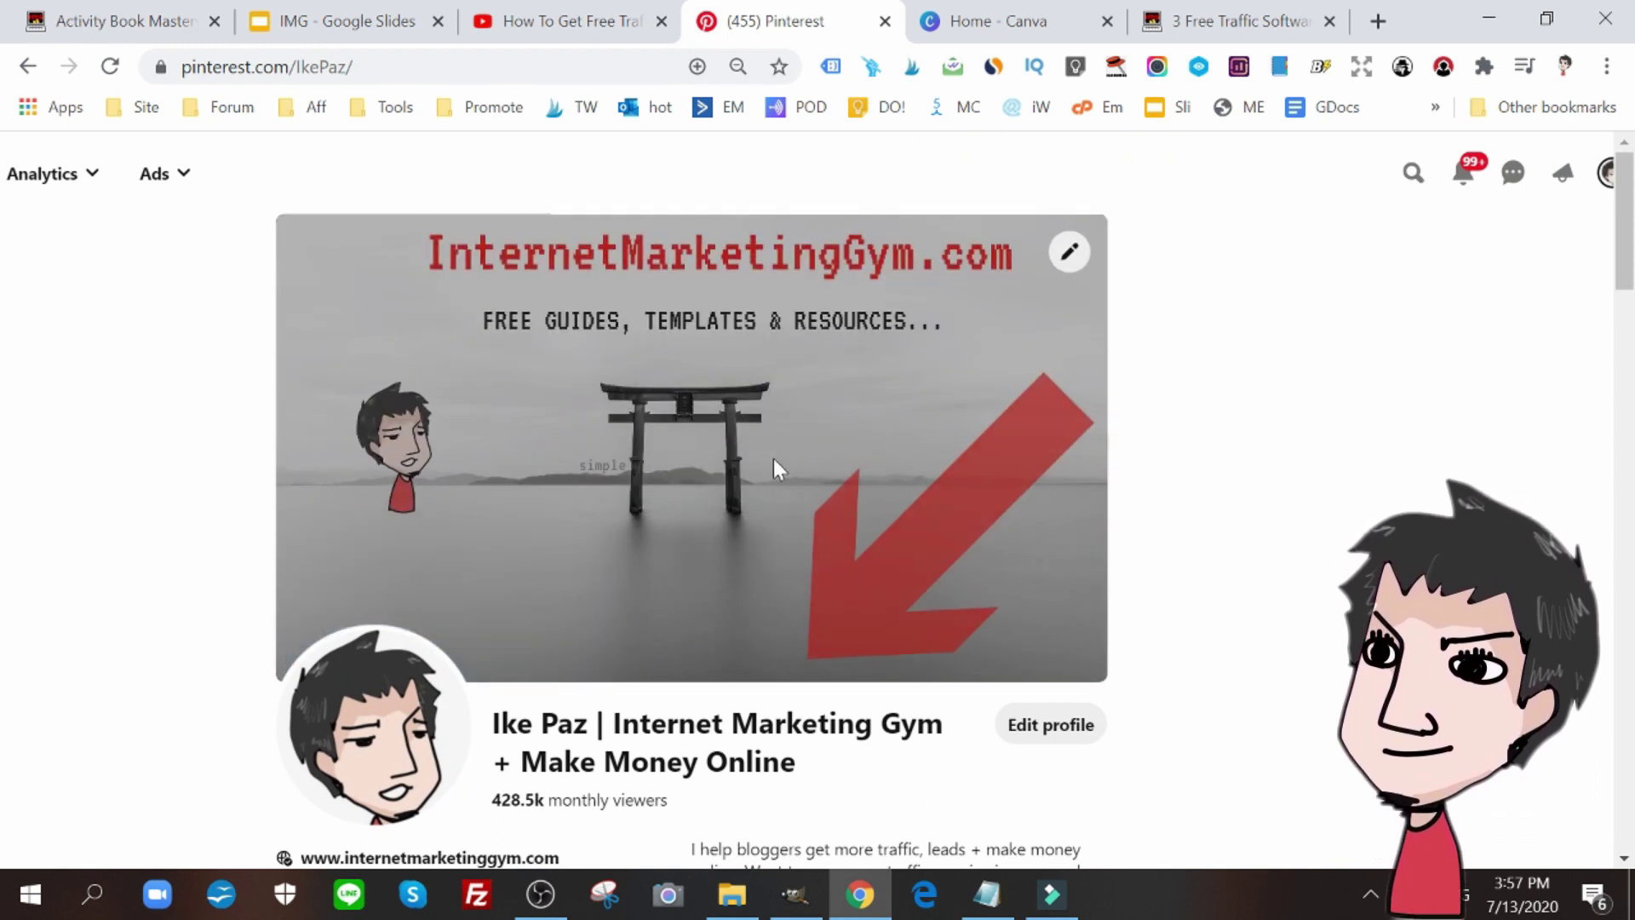
# Step: Switch to Canva and create a new blank design from the YouTube Thumbnail format
pyautogui.click(1006, 9)
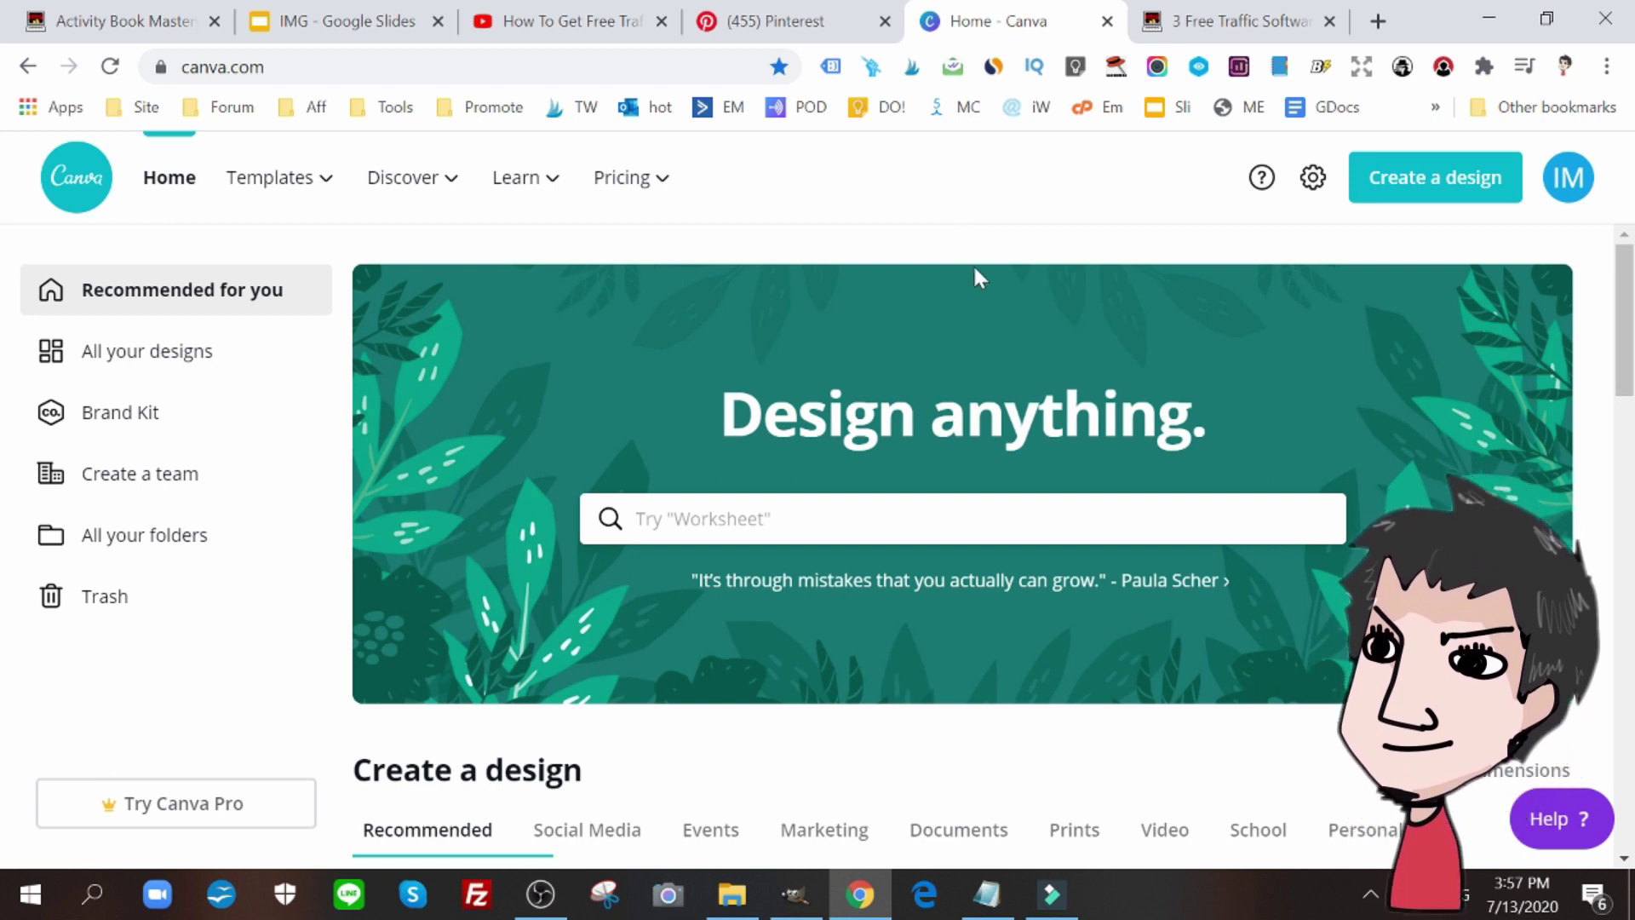
pyautogui.scroll(-3, 975, 271)
pyautogui.click(861, 17)
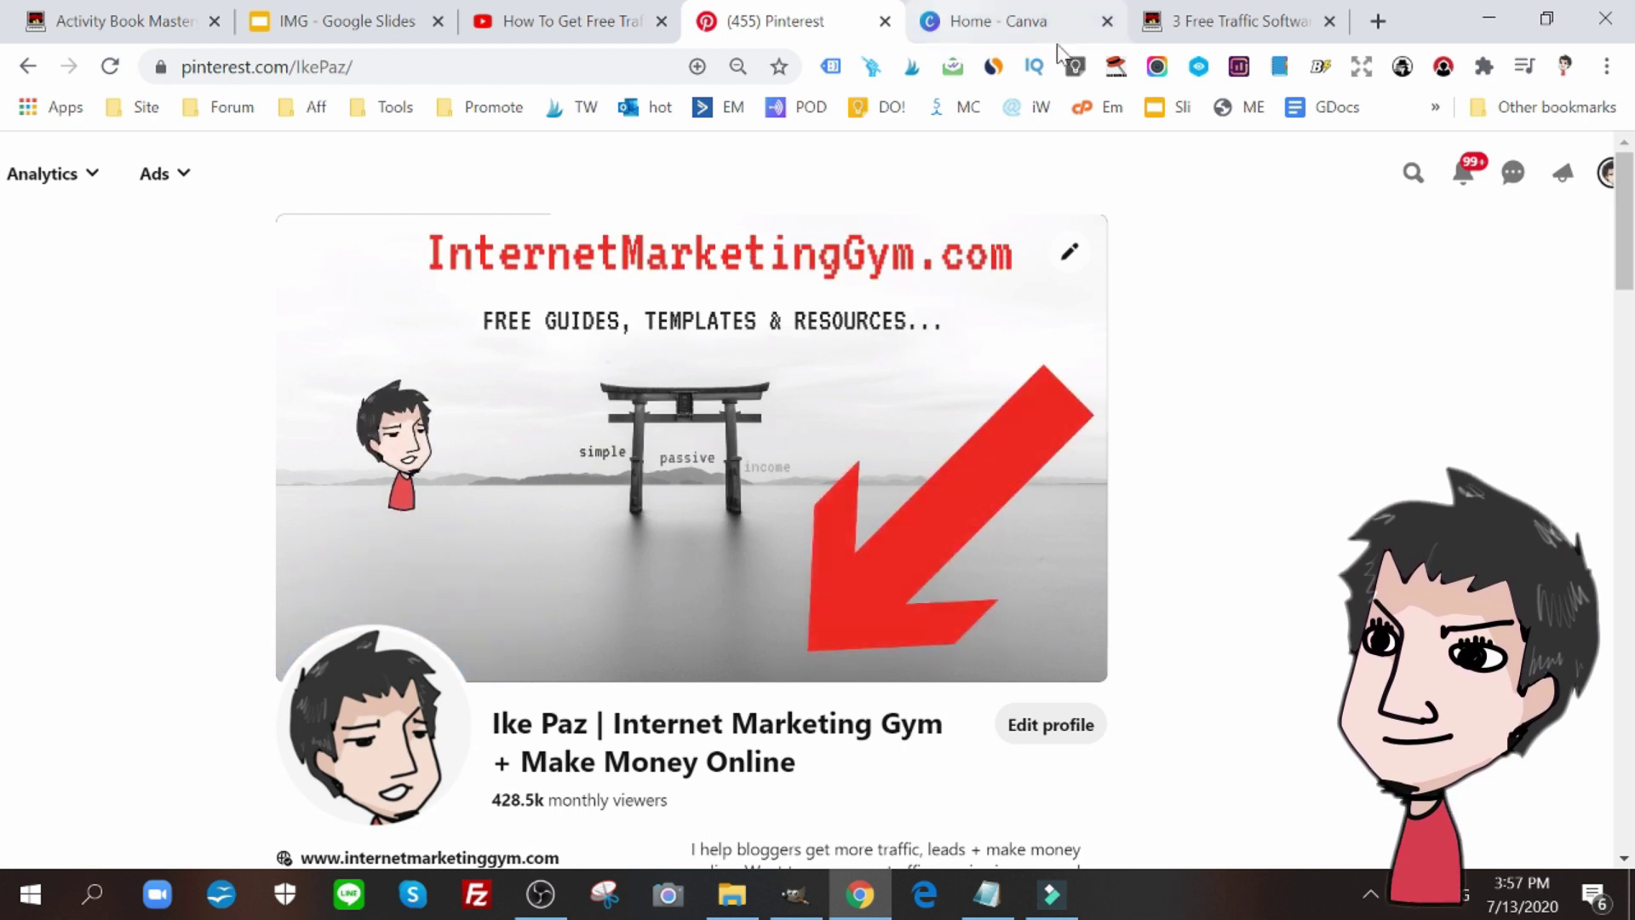
pyautogui.click(937, 24)
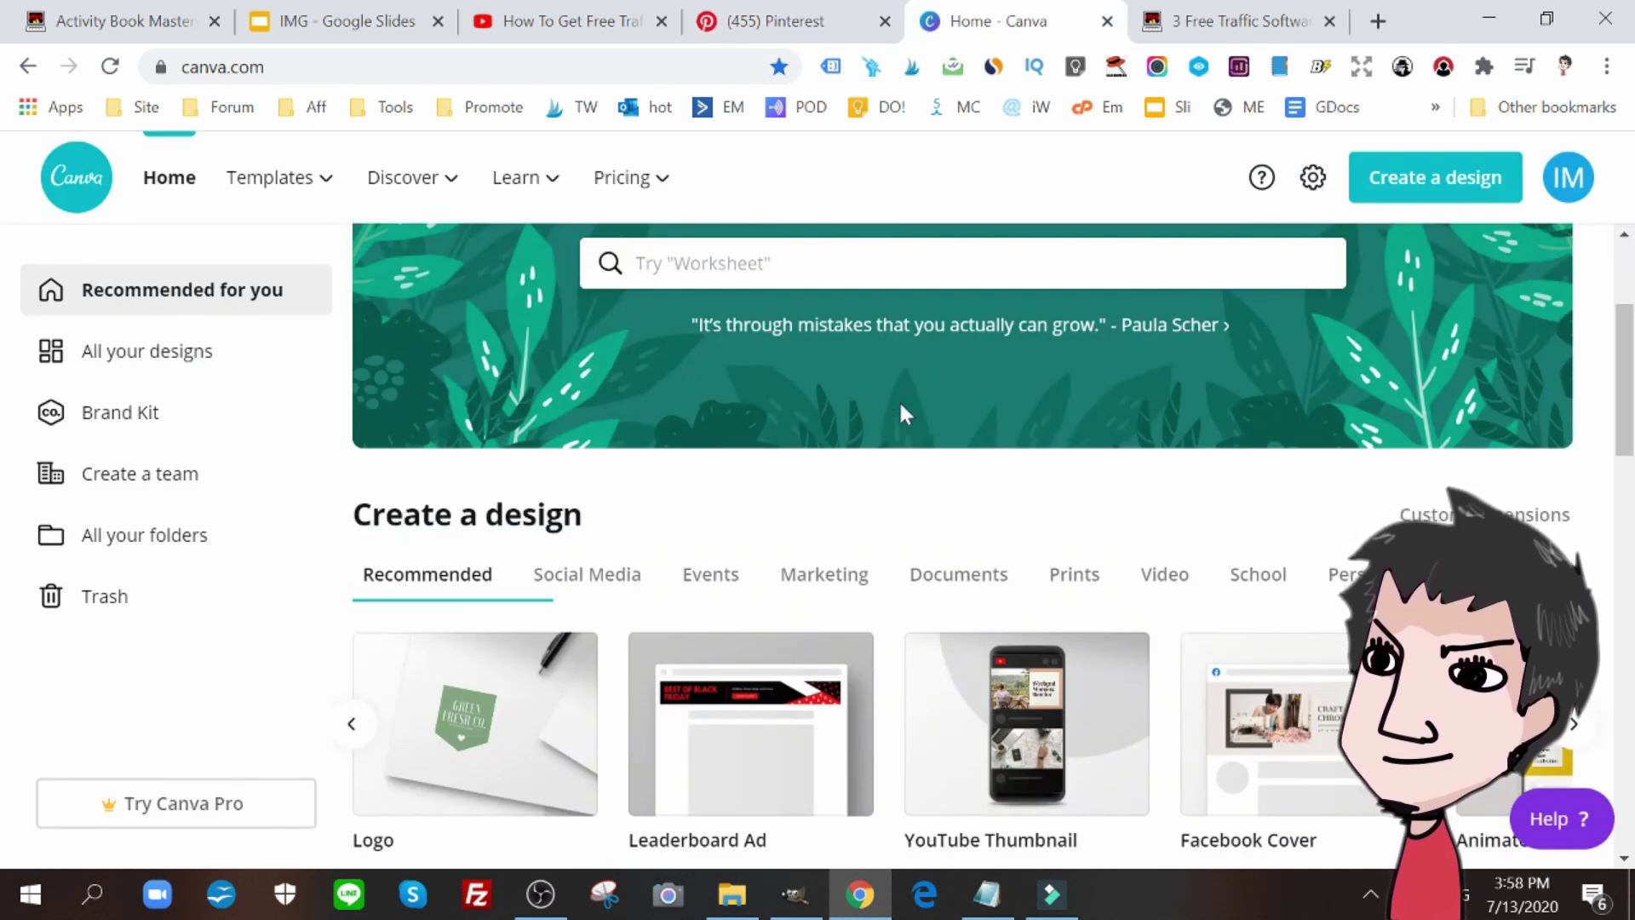
pyautogui.scroll(-3, 1077, 412)
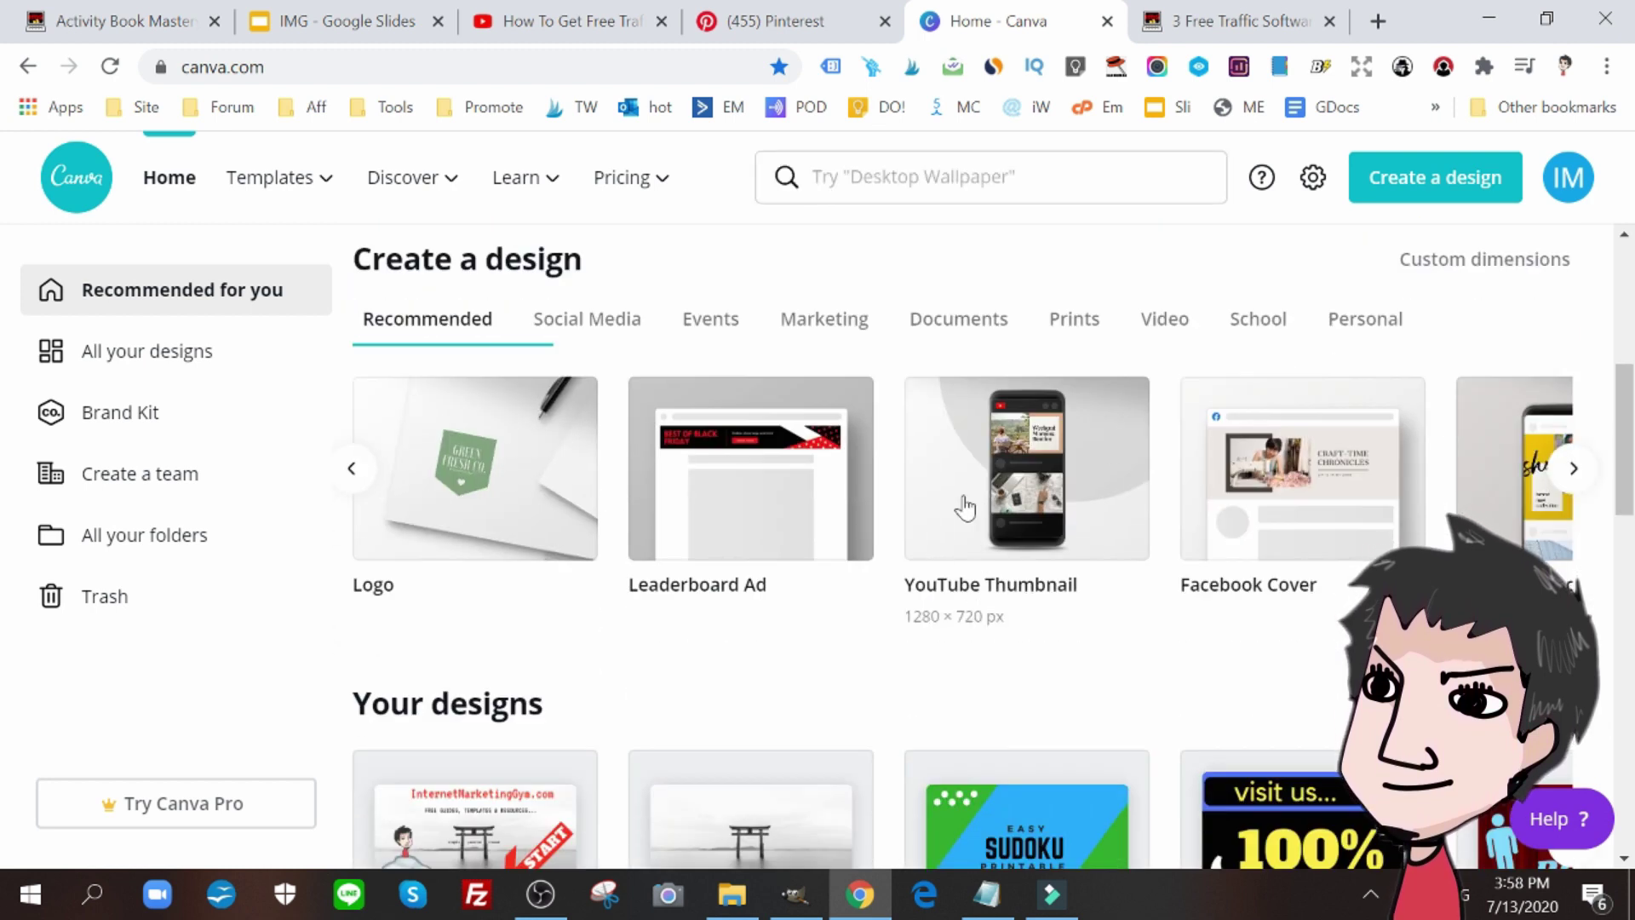
pyautogui.click(1033, 502)
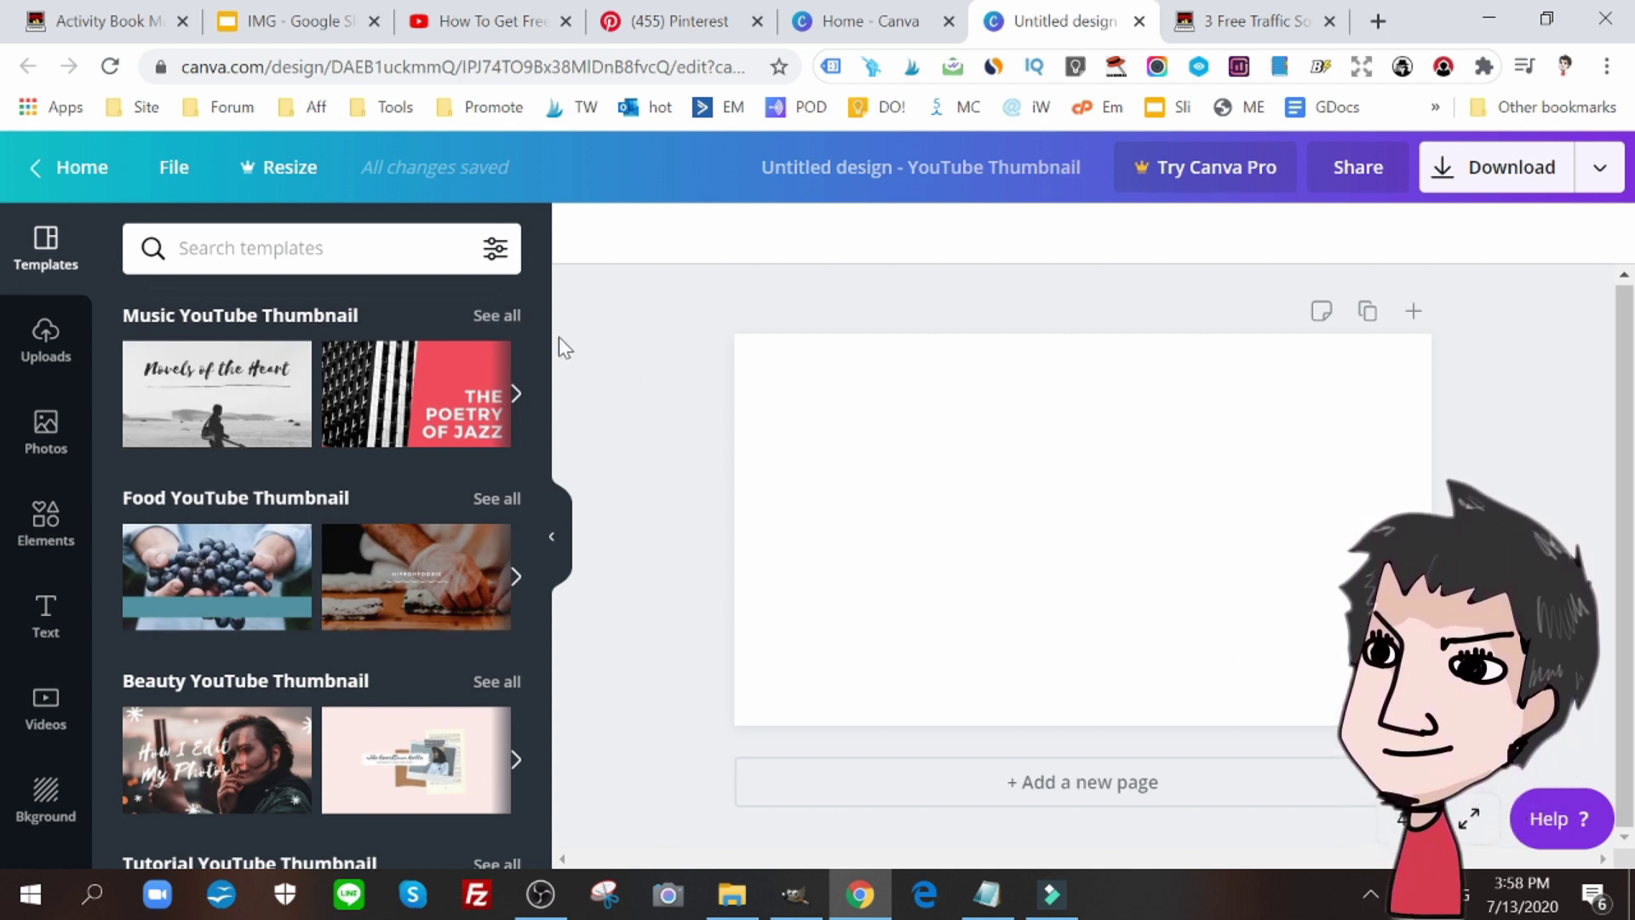
# Step: Apply the "Novels of the Heart" music template and replace its title with "Watch ANd Listen"
pyautogui.click(219, 411)
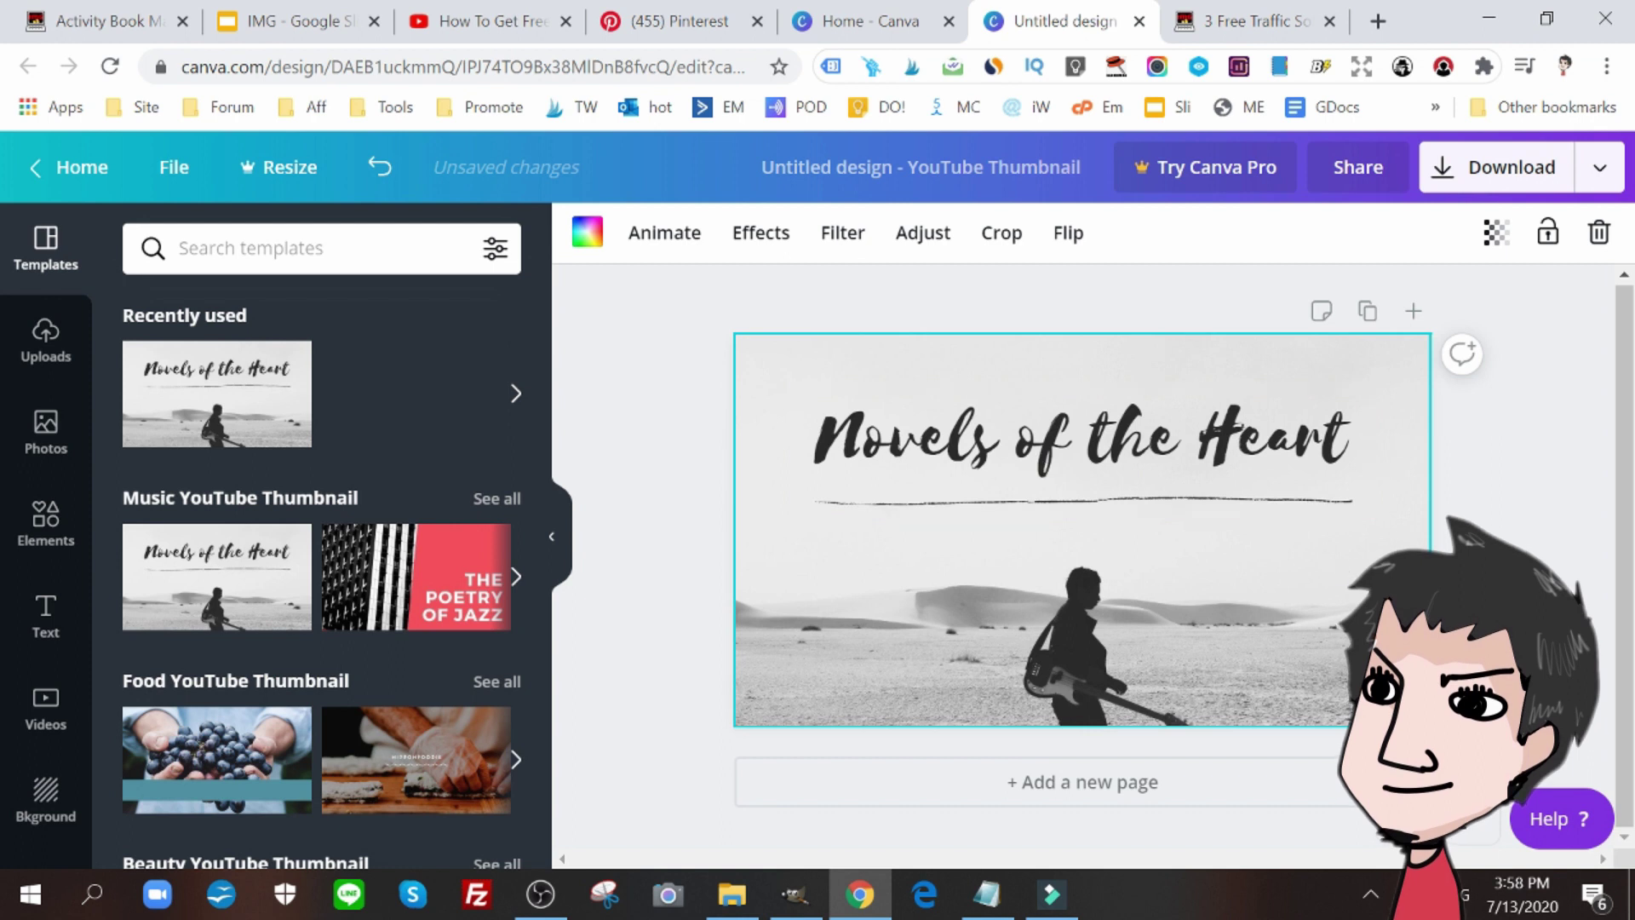
pyautogui.doubleClick(1077, 458)
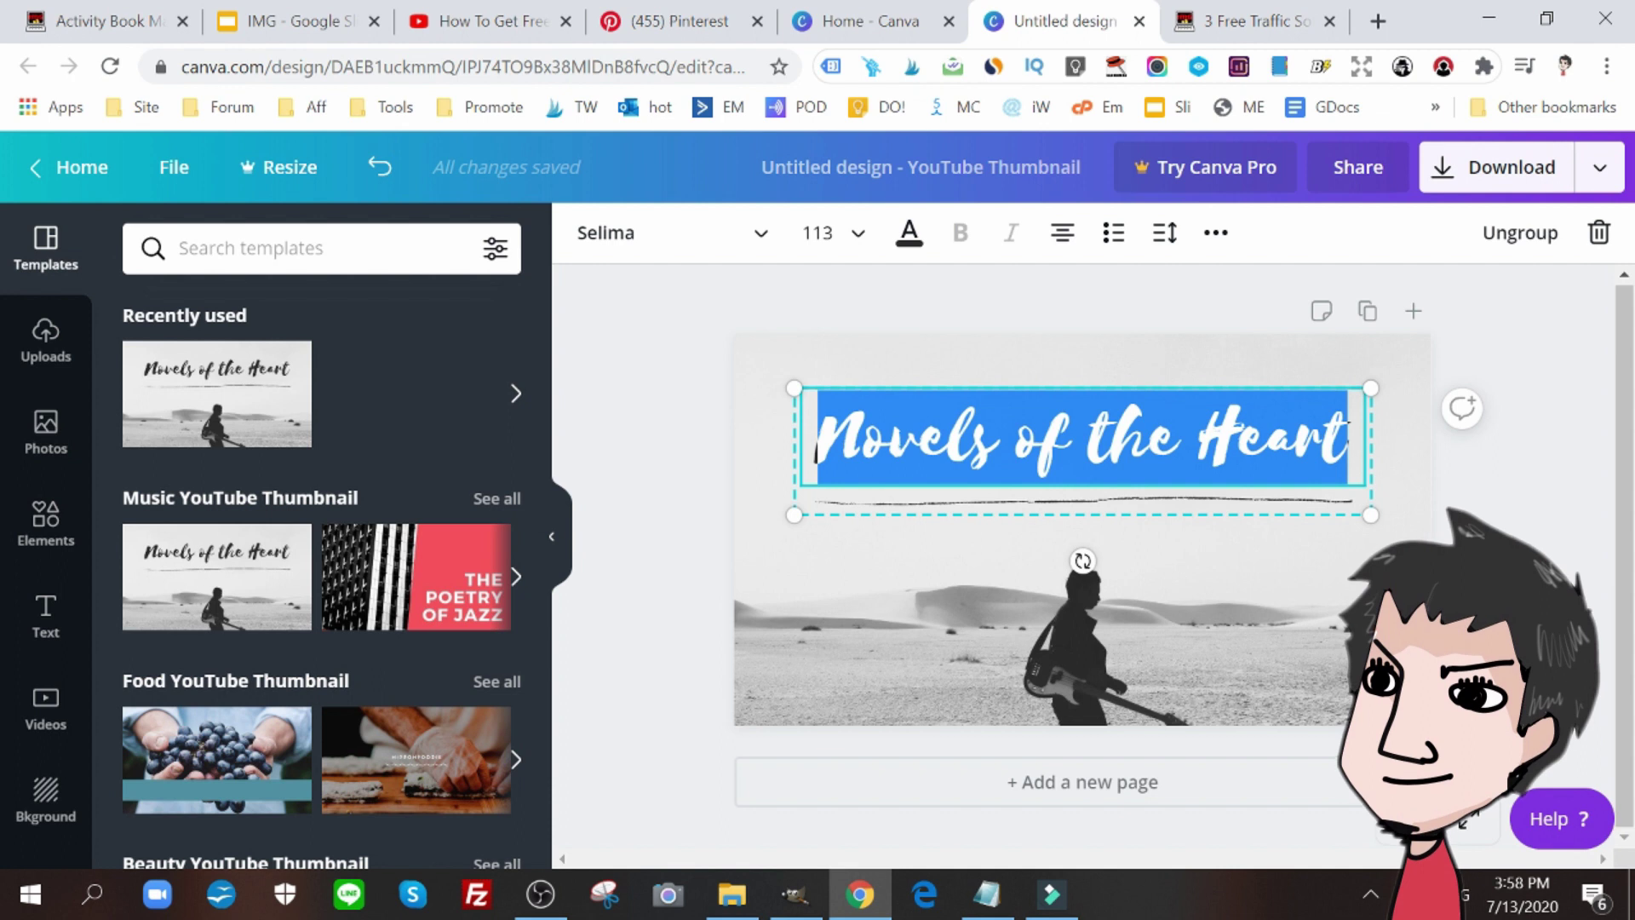
pyautogui.write('Watch ')
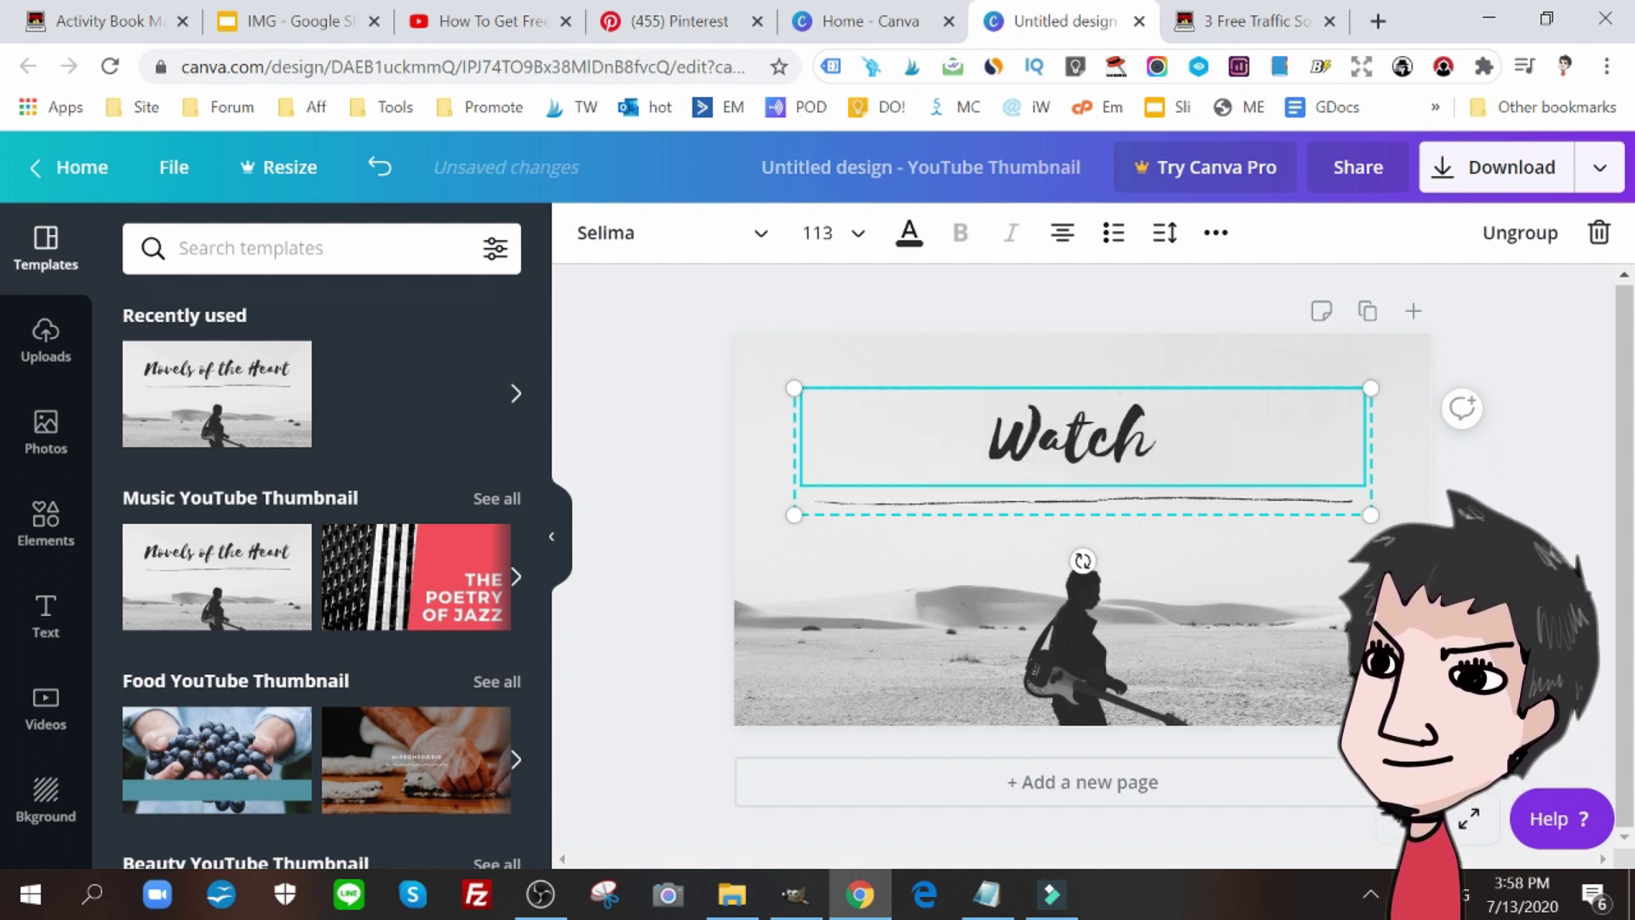
pyautogui.write('And L')
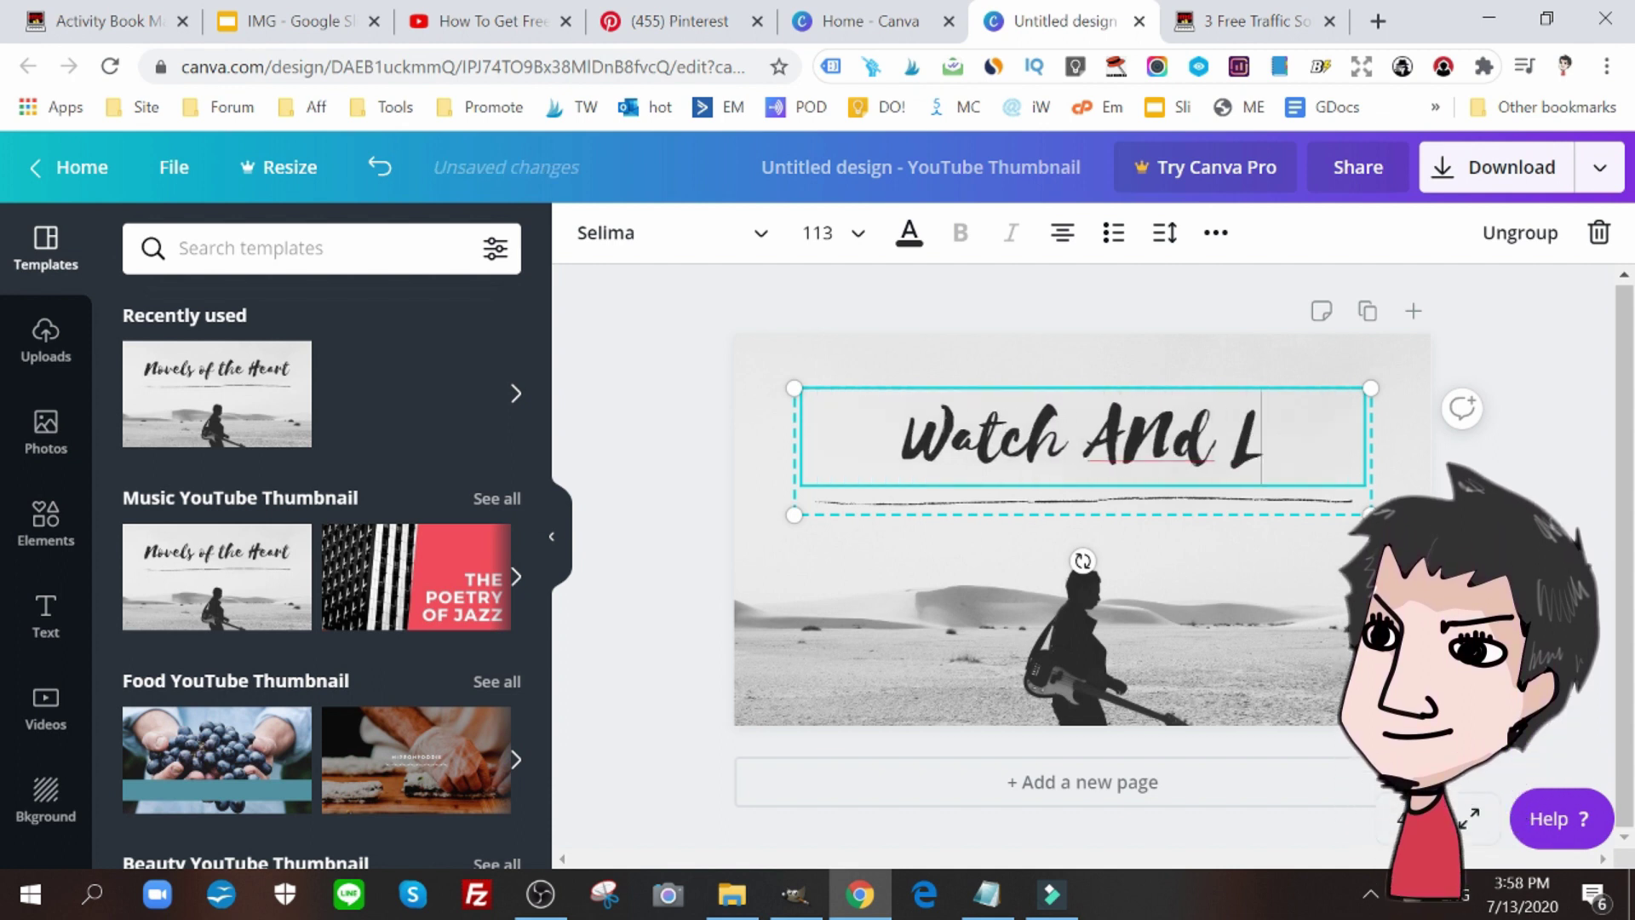
pyautogui.write('isten')
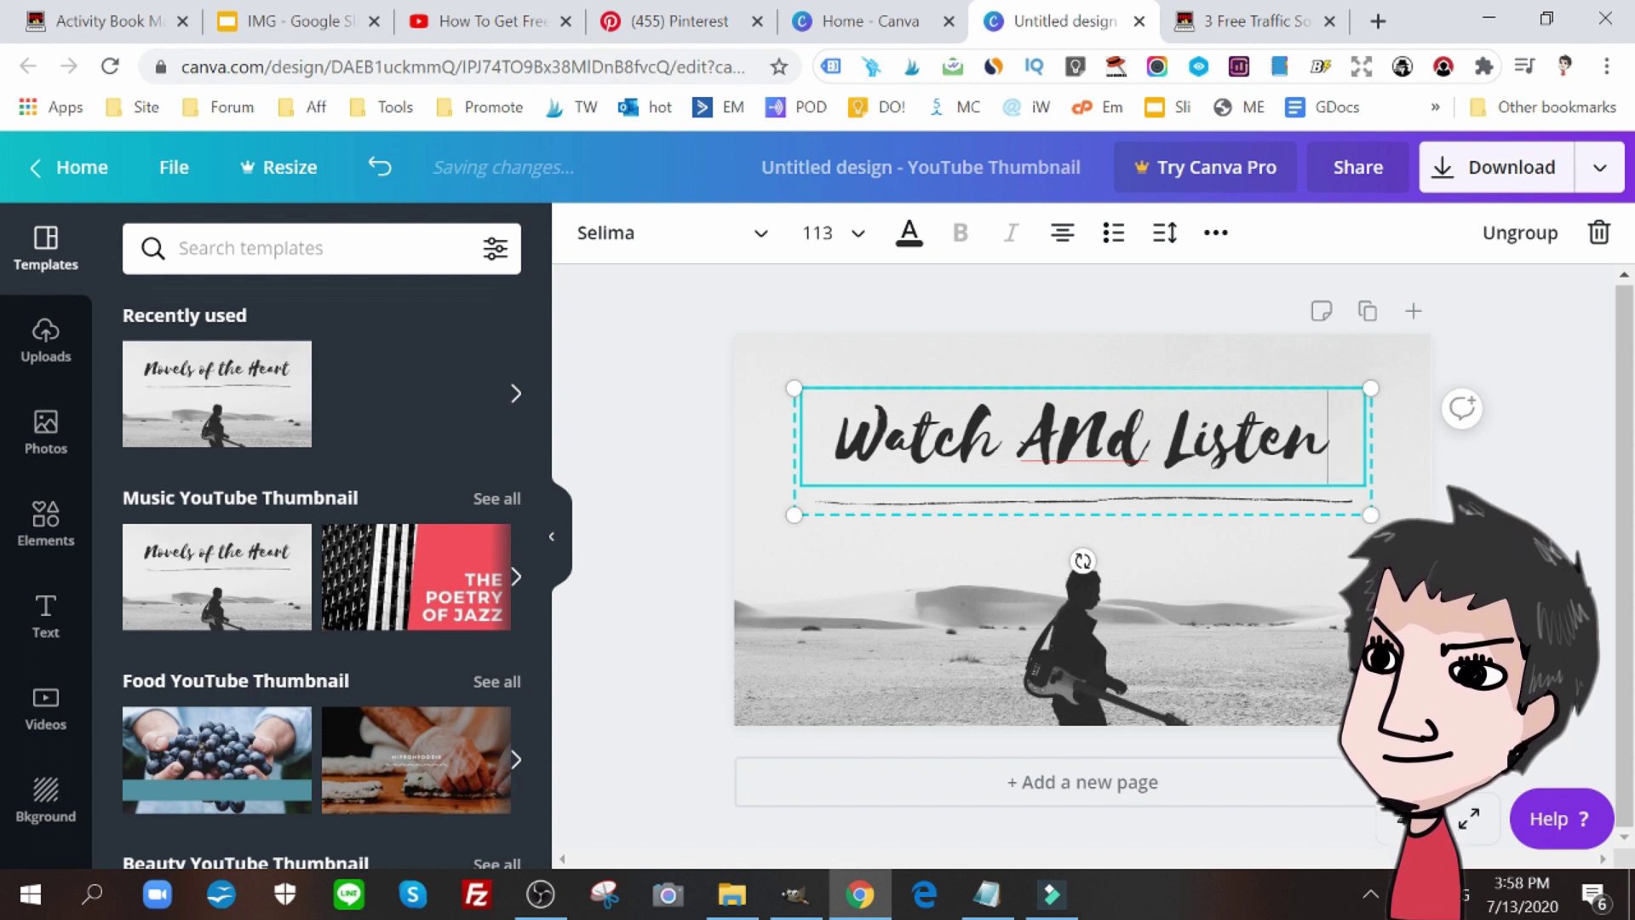
pyautogui.click(617, 584)
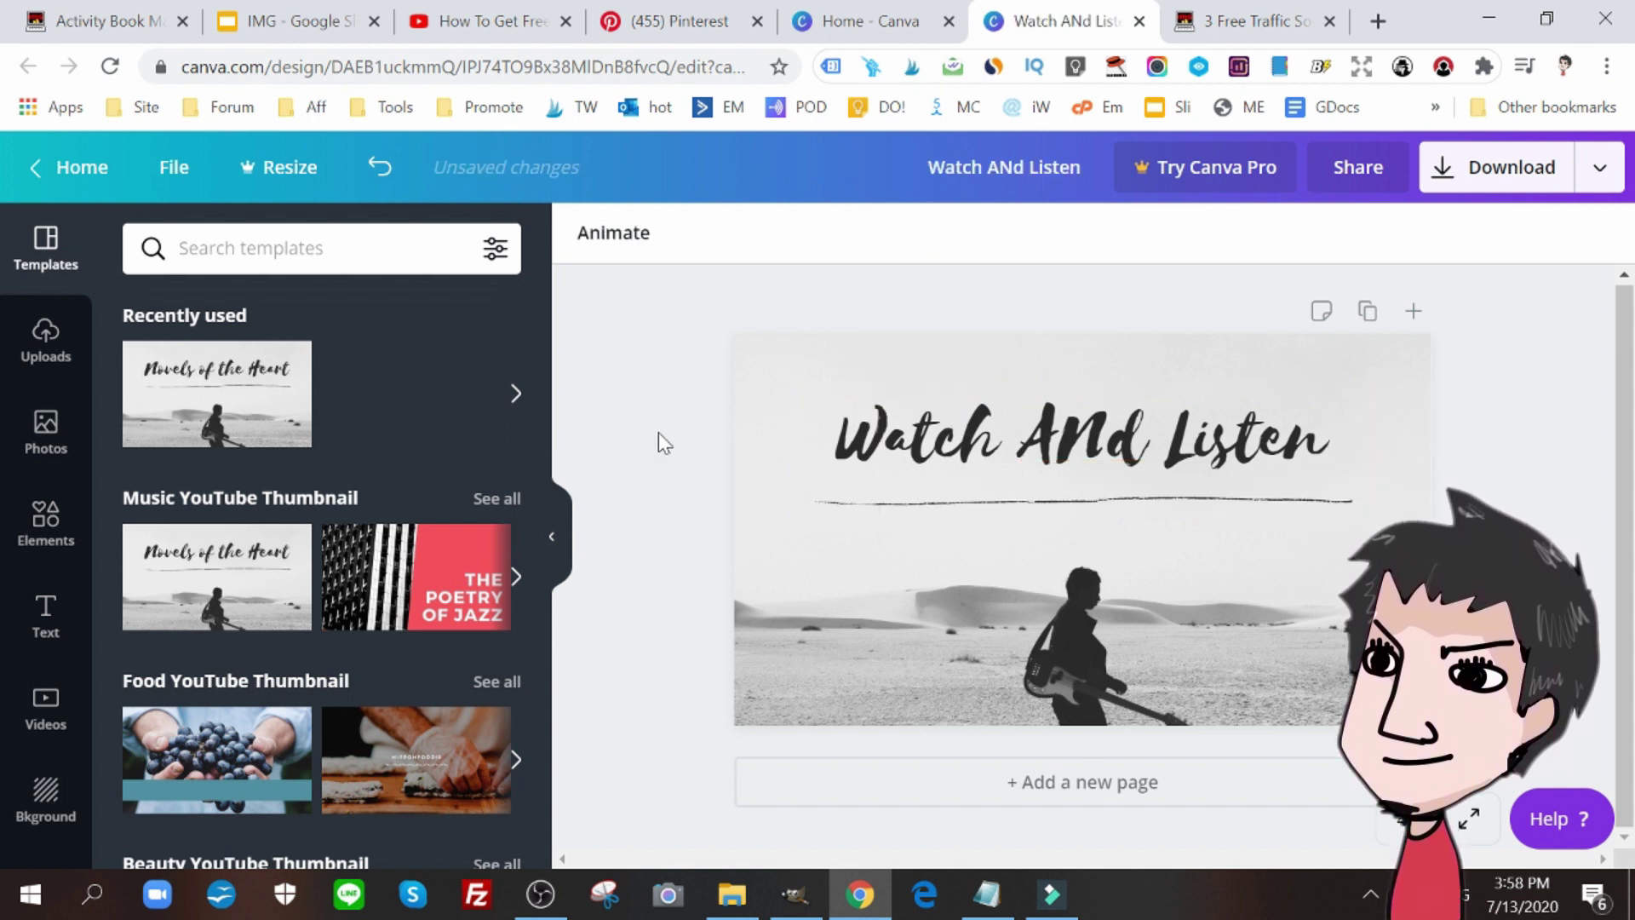
# Step: Try the Rise animation and apply the Tumble animation to the whole design
pyautogui.click(617, 243)
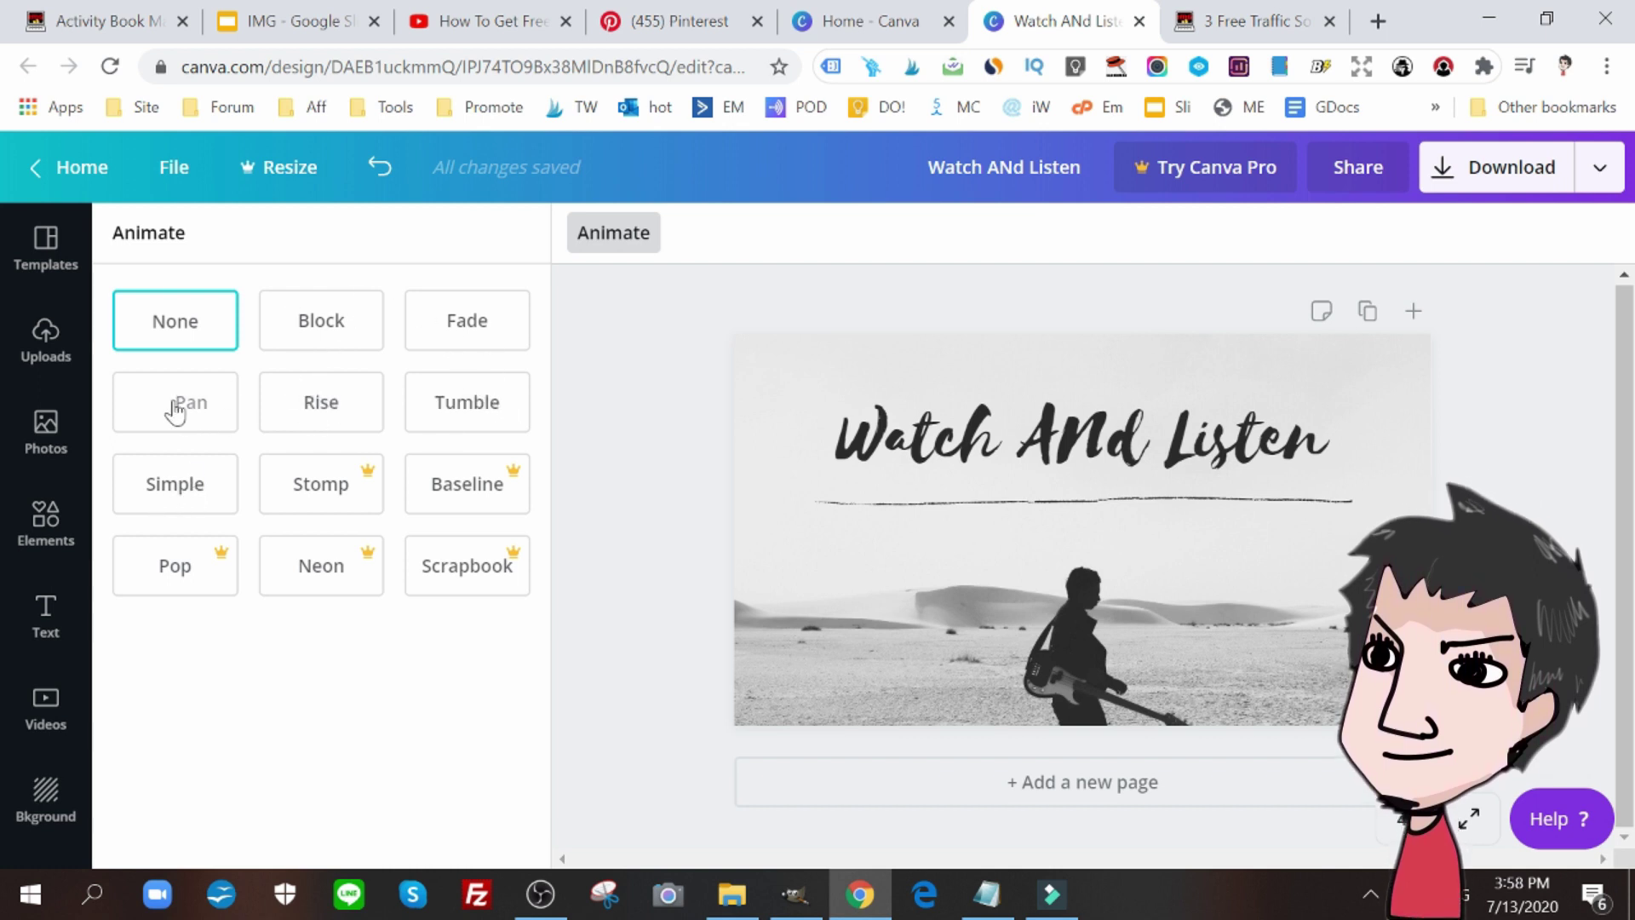
pyautogui.click(357, 418)
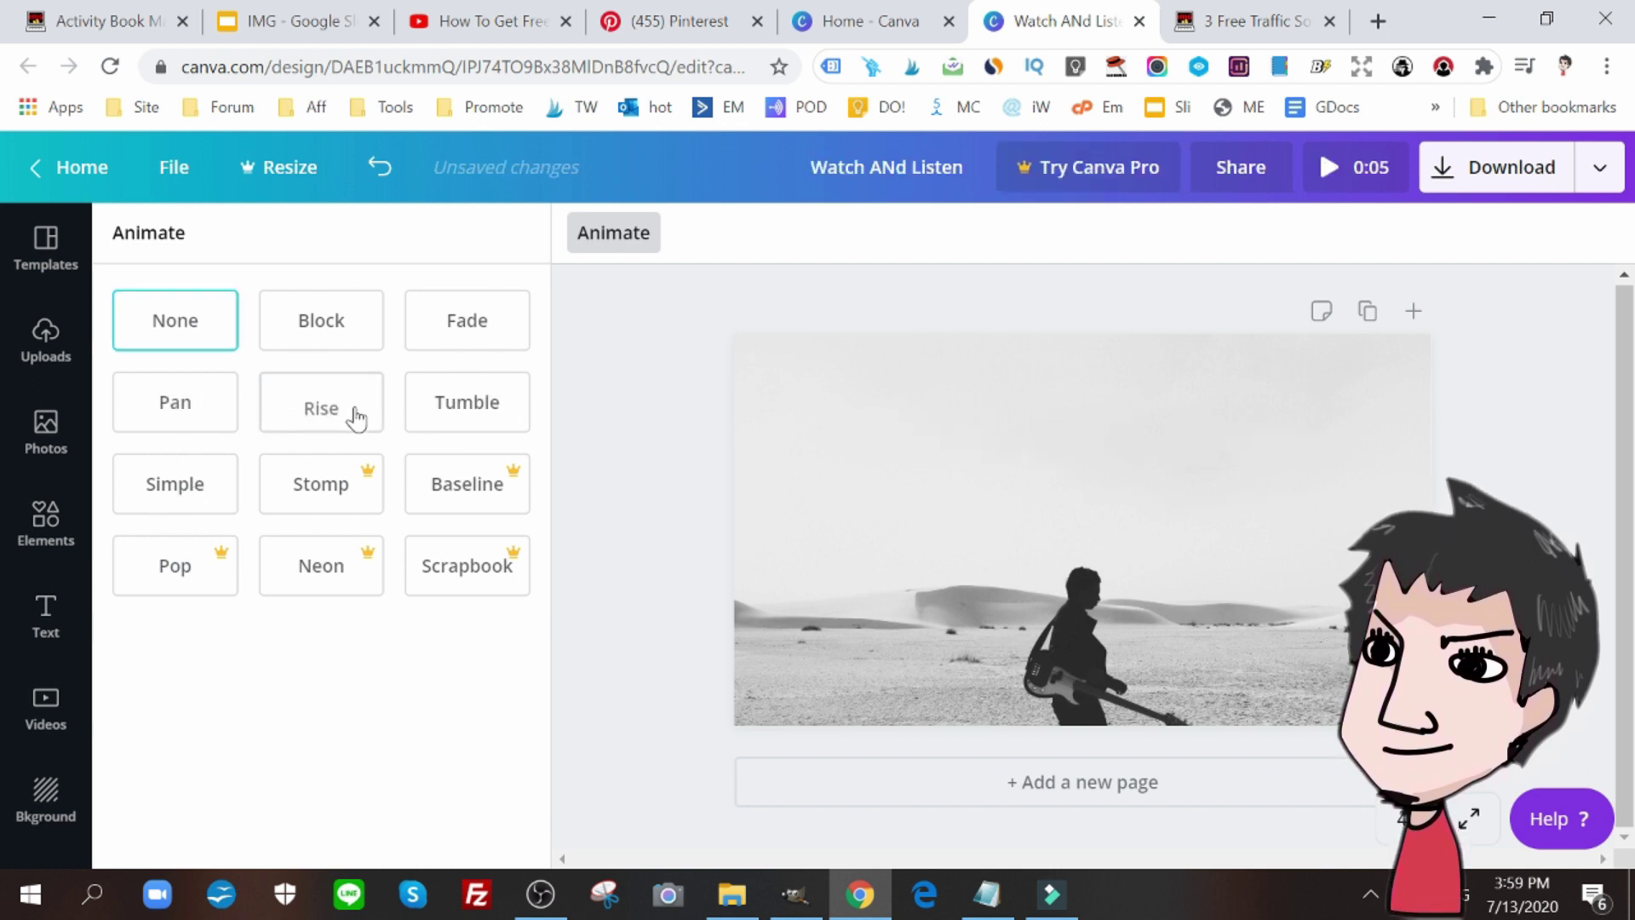
pyautogui.click(471, 411)
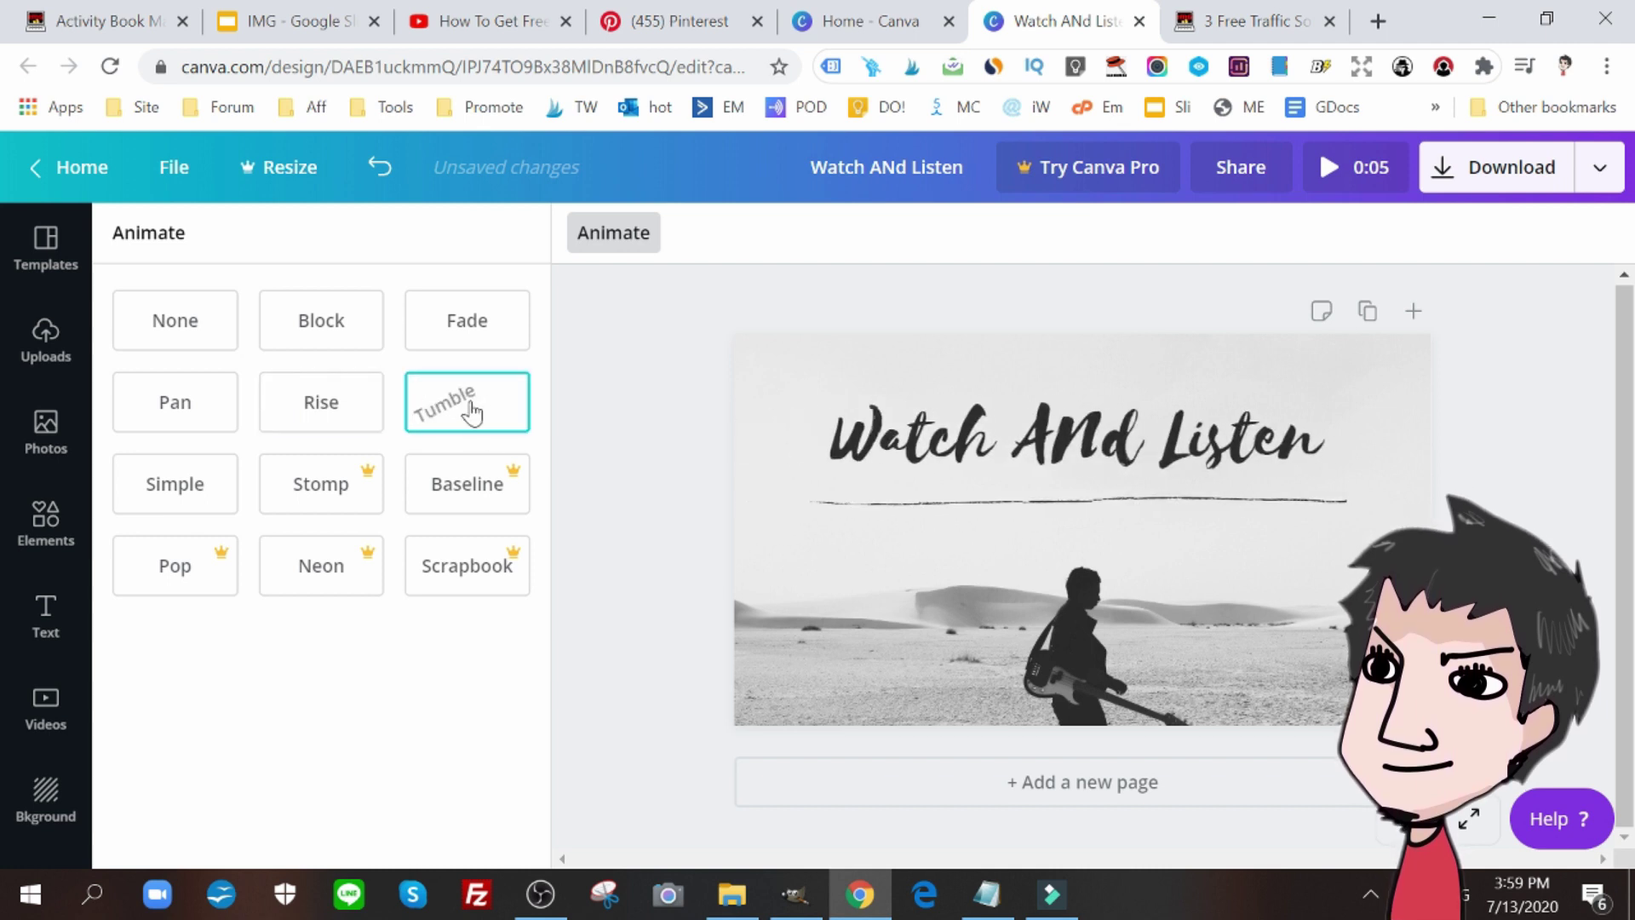
pyautogui.click(631, 445)
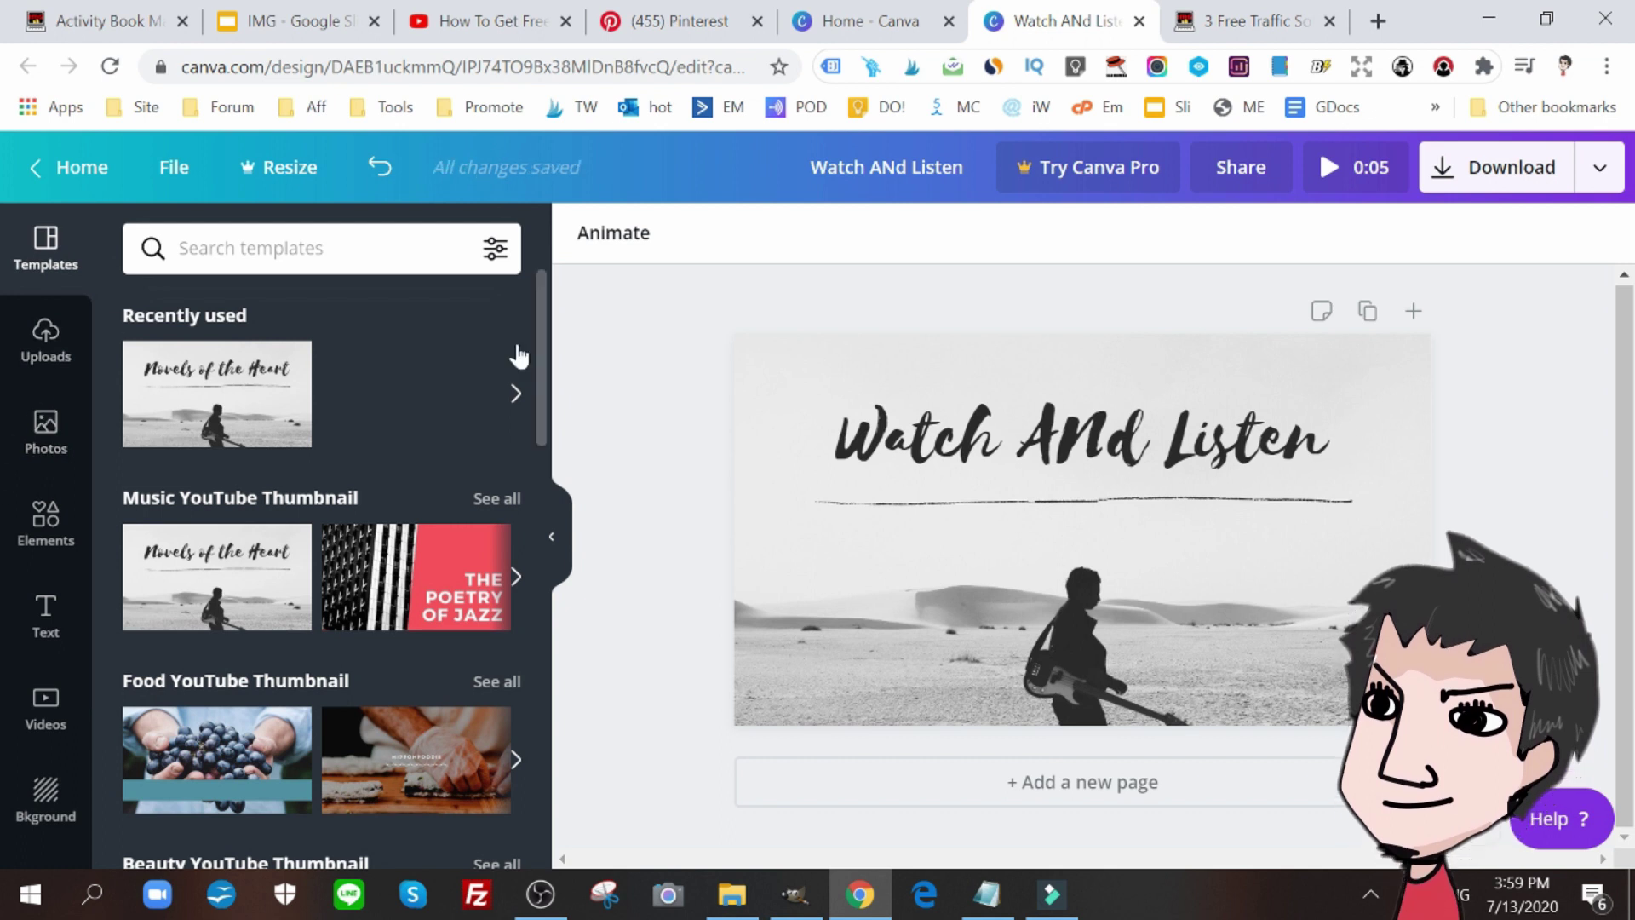
# Step: Search the elements for "stickers arrow" and add the free red looped arrow sticker to the design
pyautogui.click(51, 545)
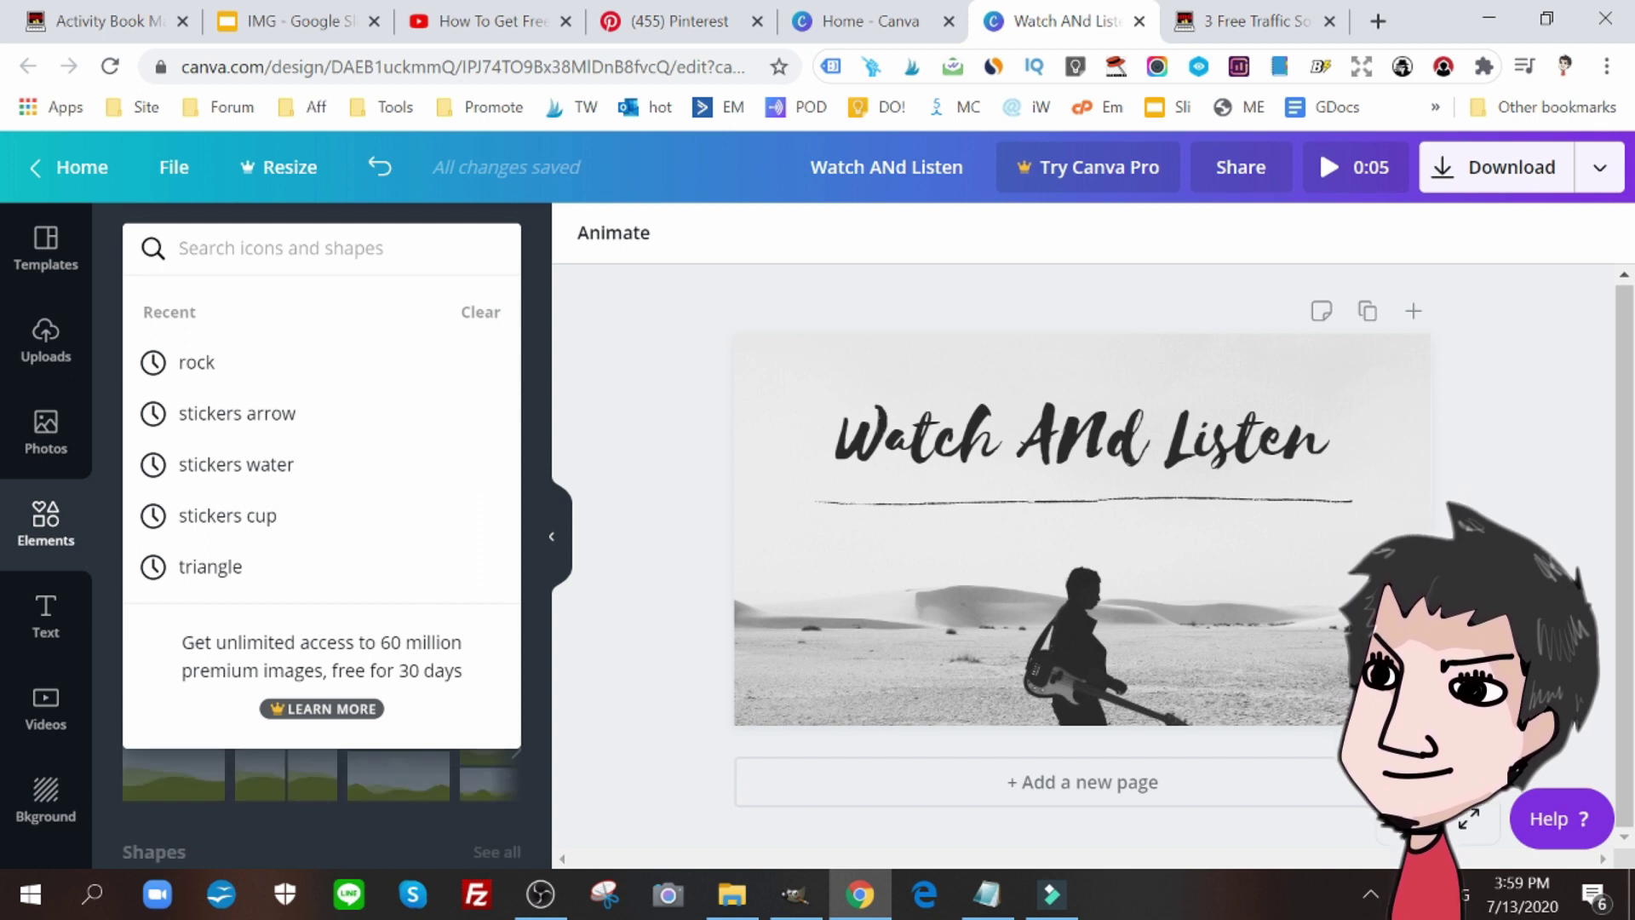
pyautogui.write('st')
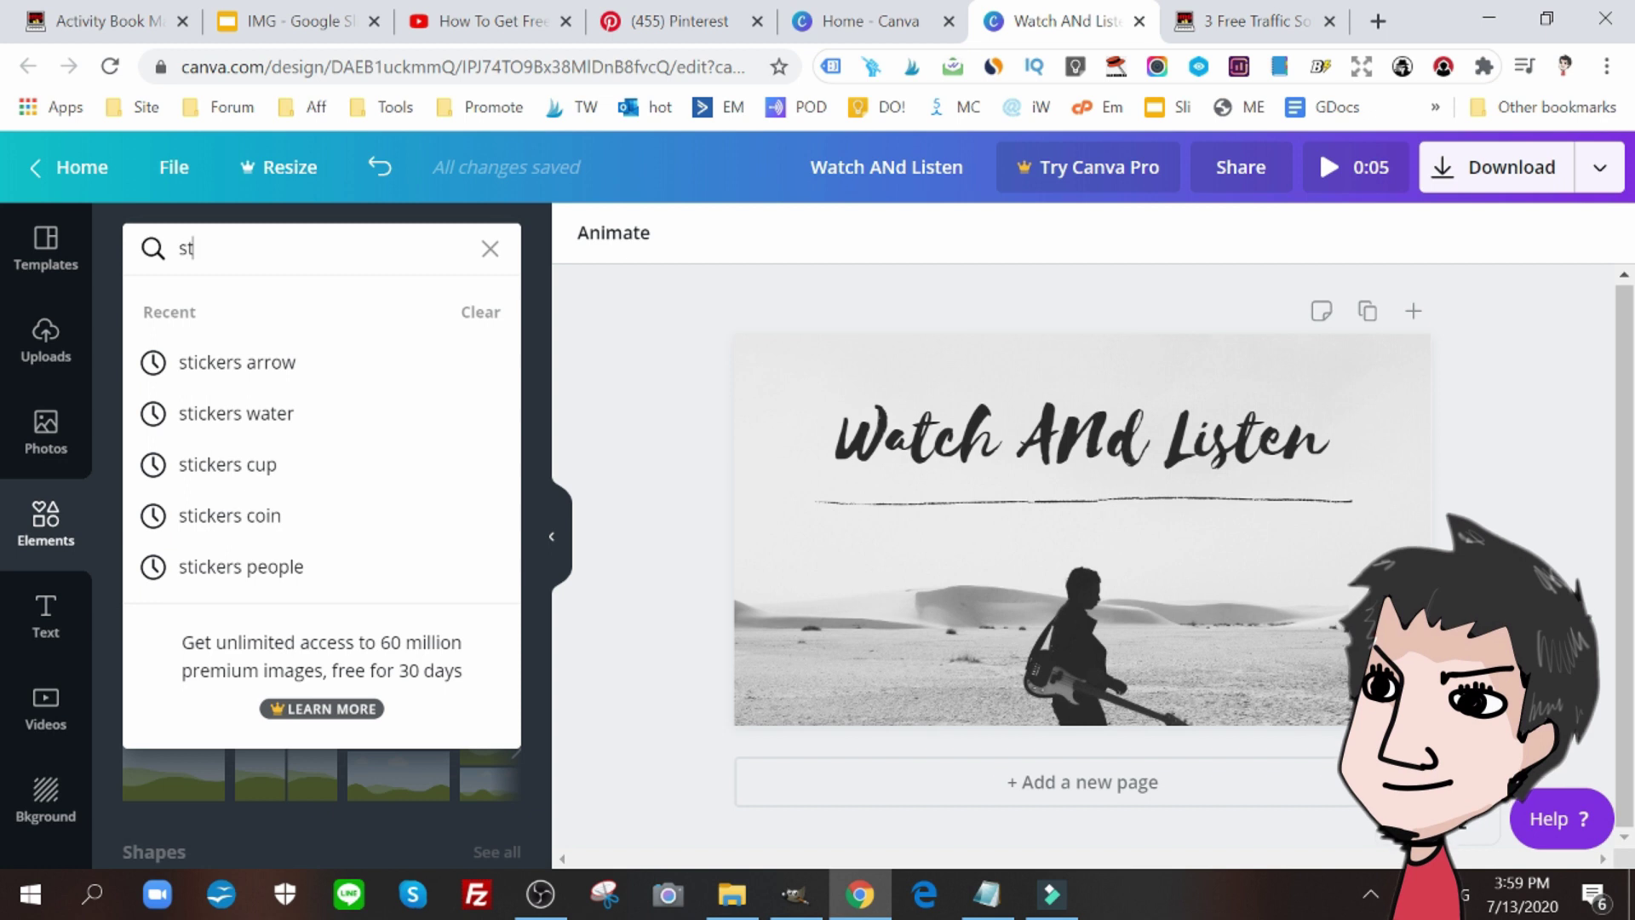
pyautogui.write('ickers ')
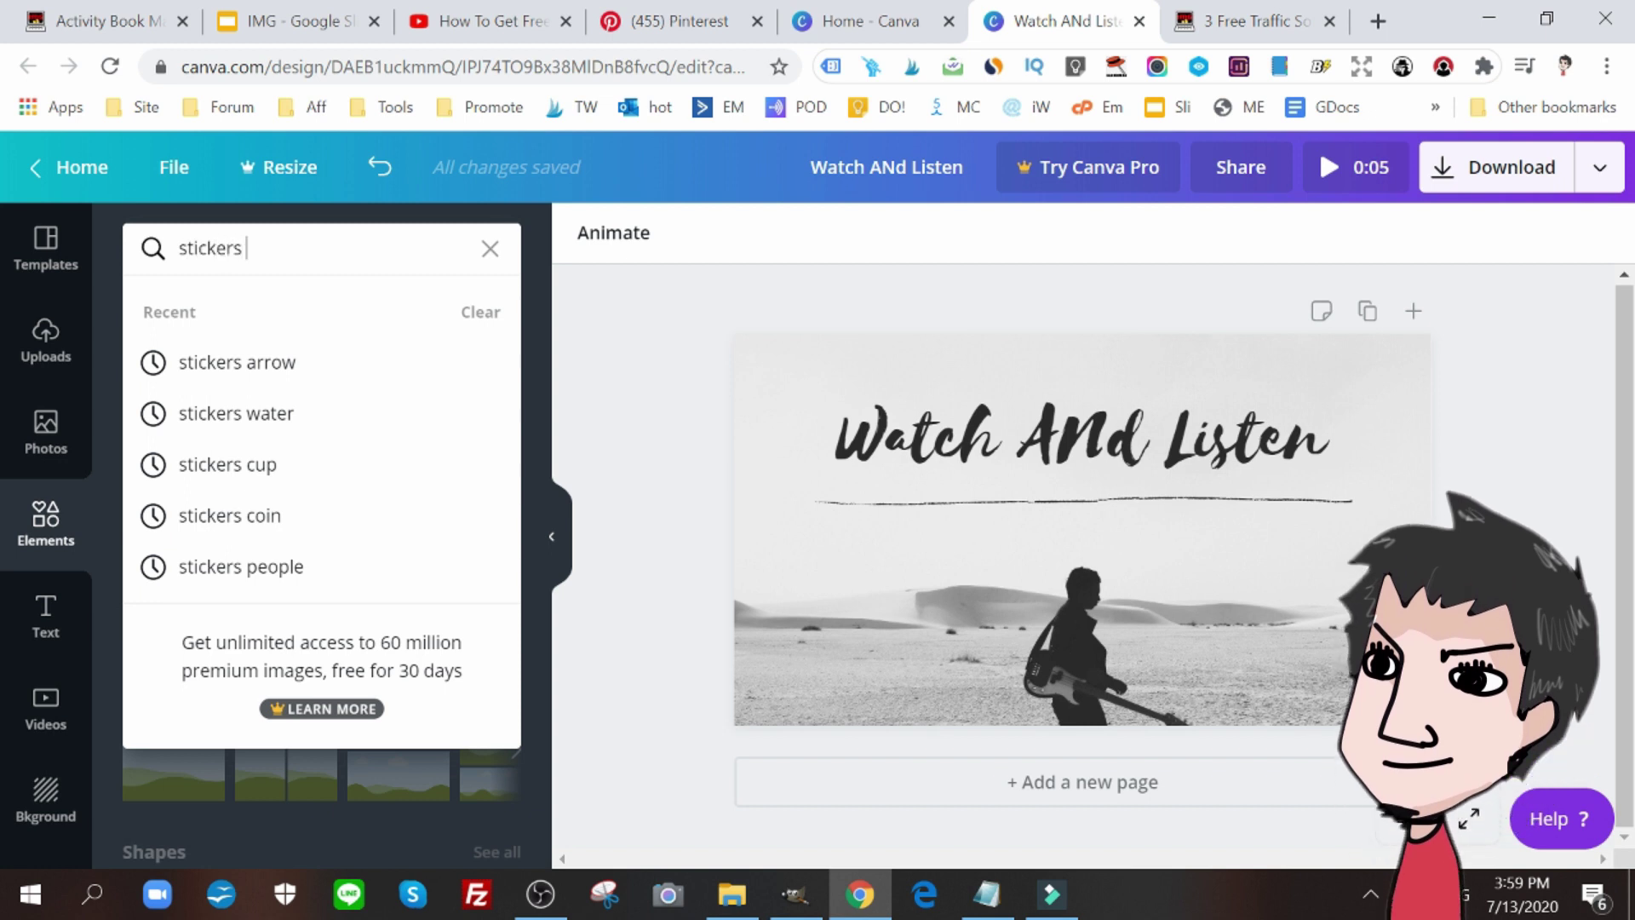
pyautogui.write('arrow')
pyautogui.press('Return')
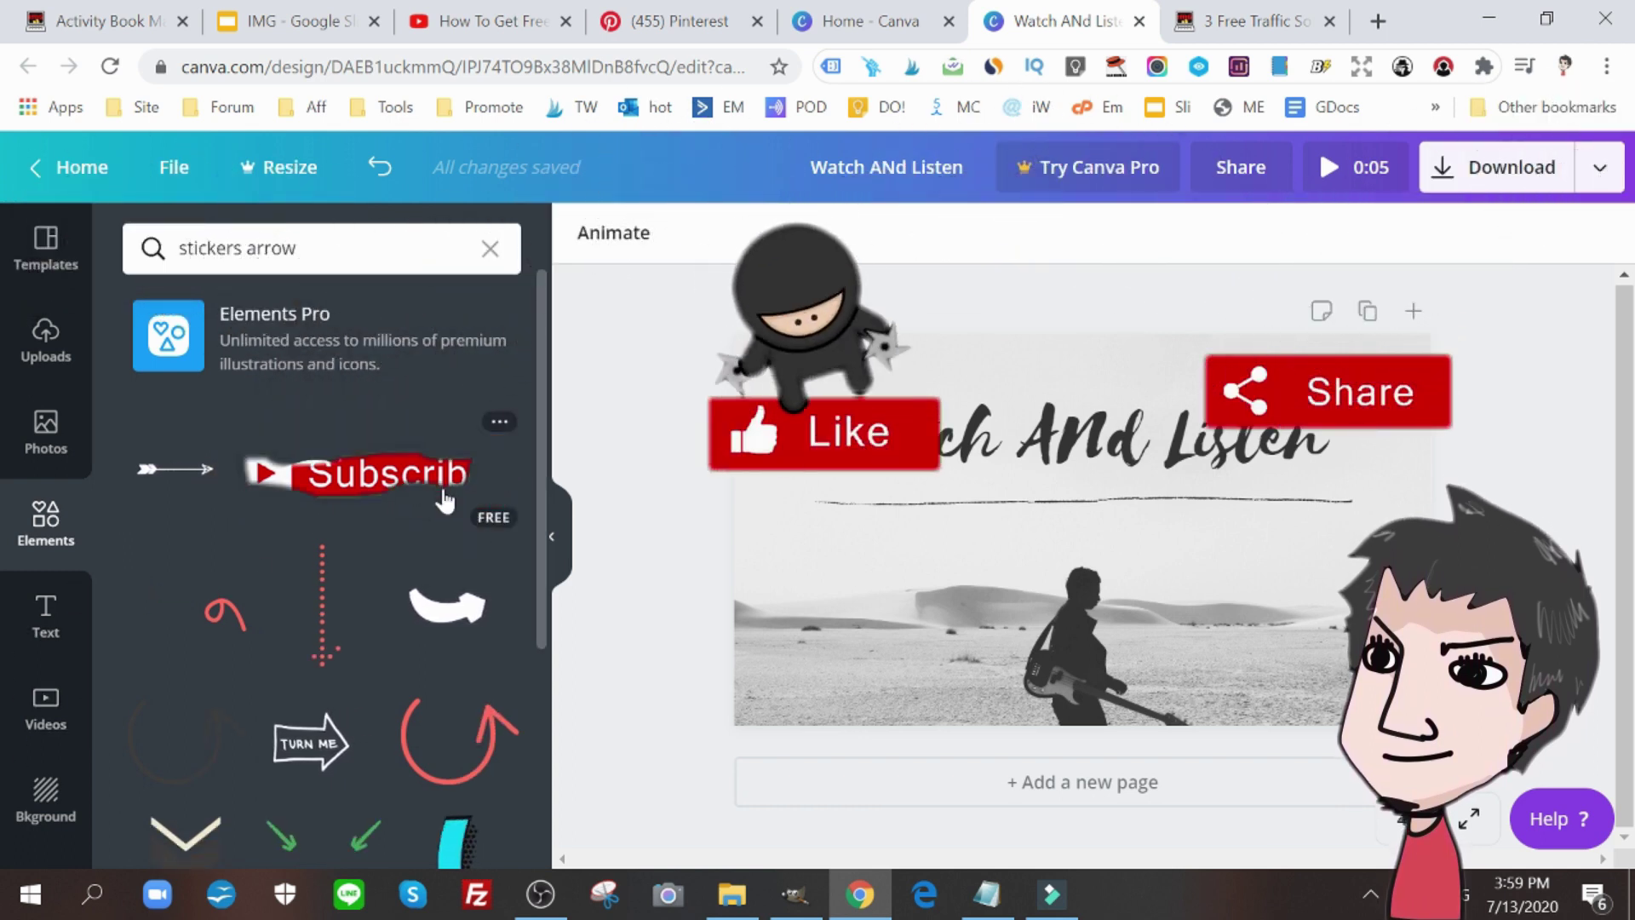
pyautogui.click(443, 501)
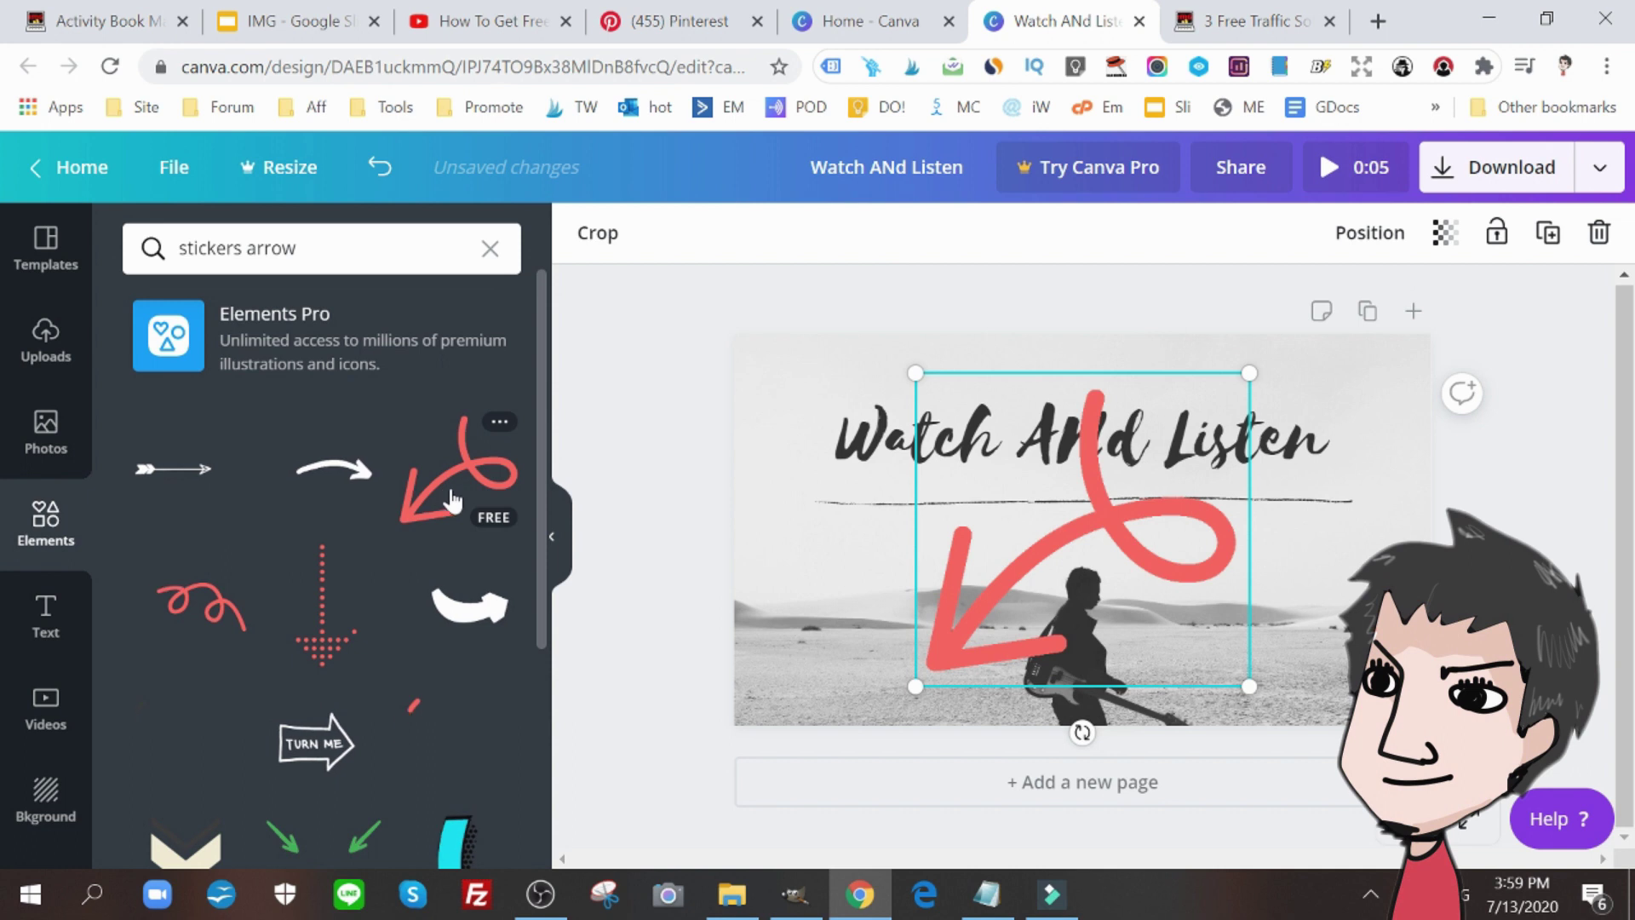
# Step: Shrink the red arrow sticker, place it in the design's lower-right corner and rotate it slightly counterclockwise
pyautogui.moveTo(1125, 574); pyautogui.dragTo(1326, 615)
pyautogui.moveTo(1120, 415); pyautogui.dragTo(1222, 526)
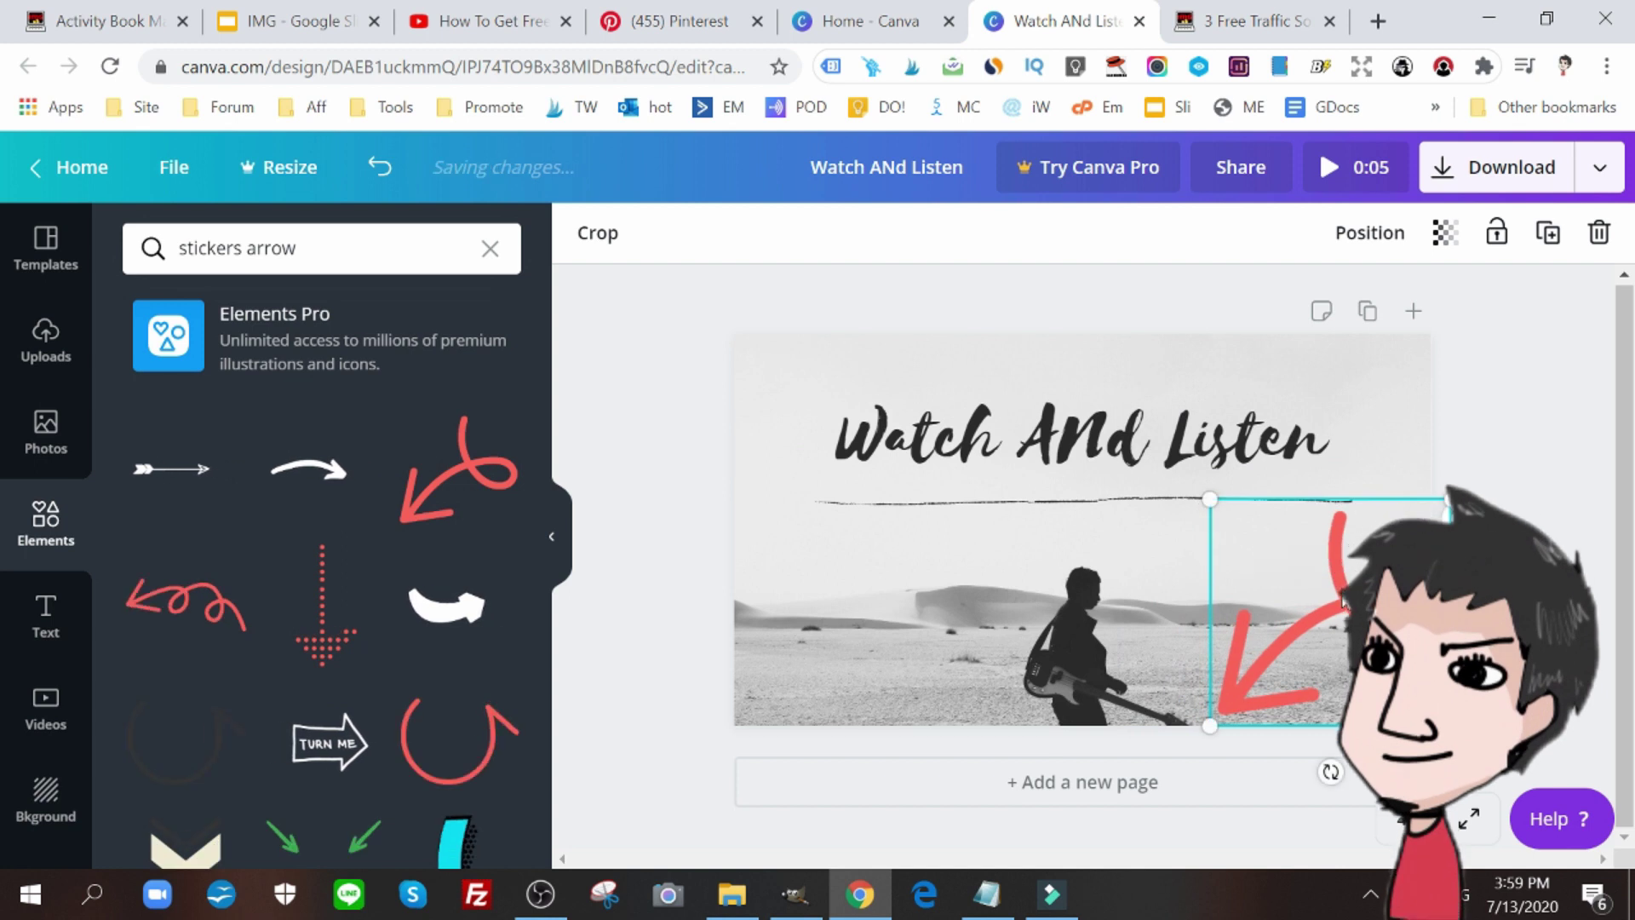
pyautogui.moveTo(1345, 588); pyautogui.dragTo(1324, 586)
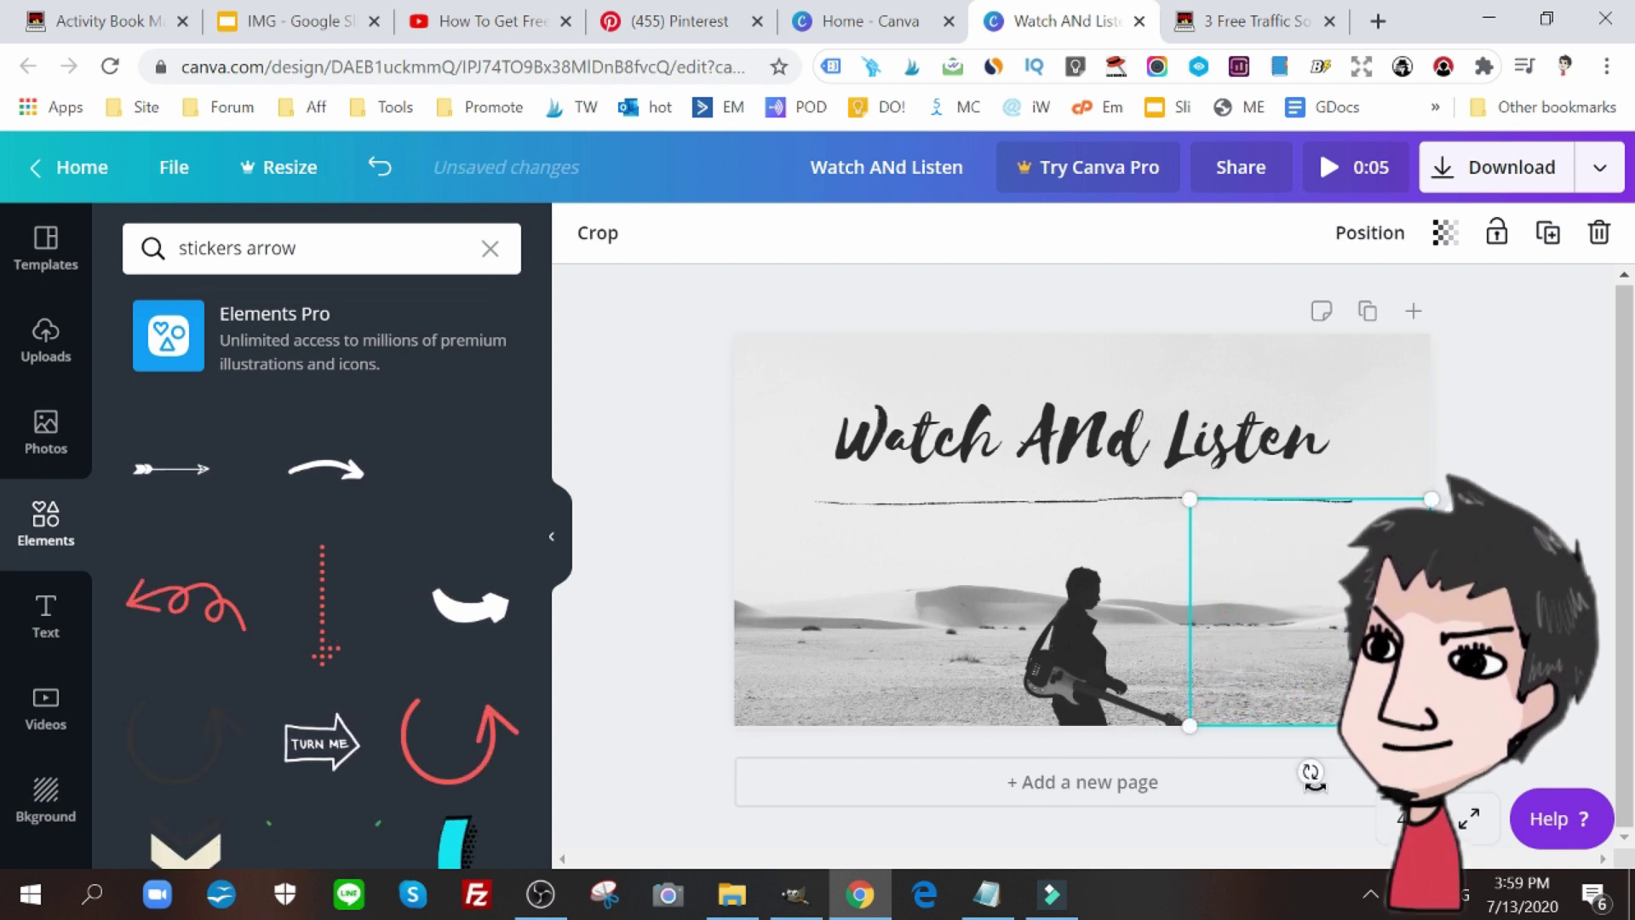
pyautogui.moveTo(1337, 781); pyautogui.dragTo(1333, 771)
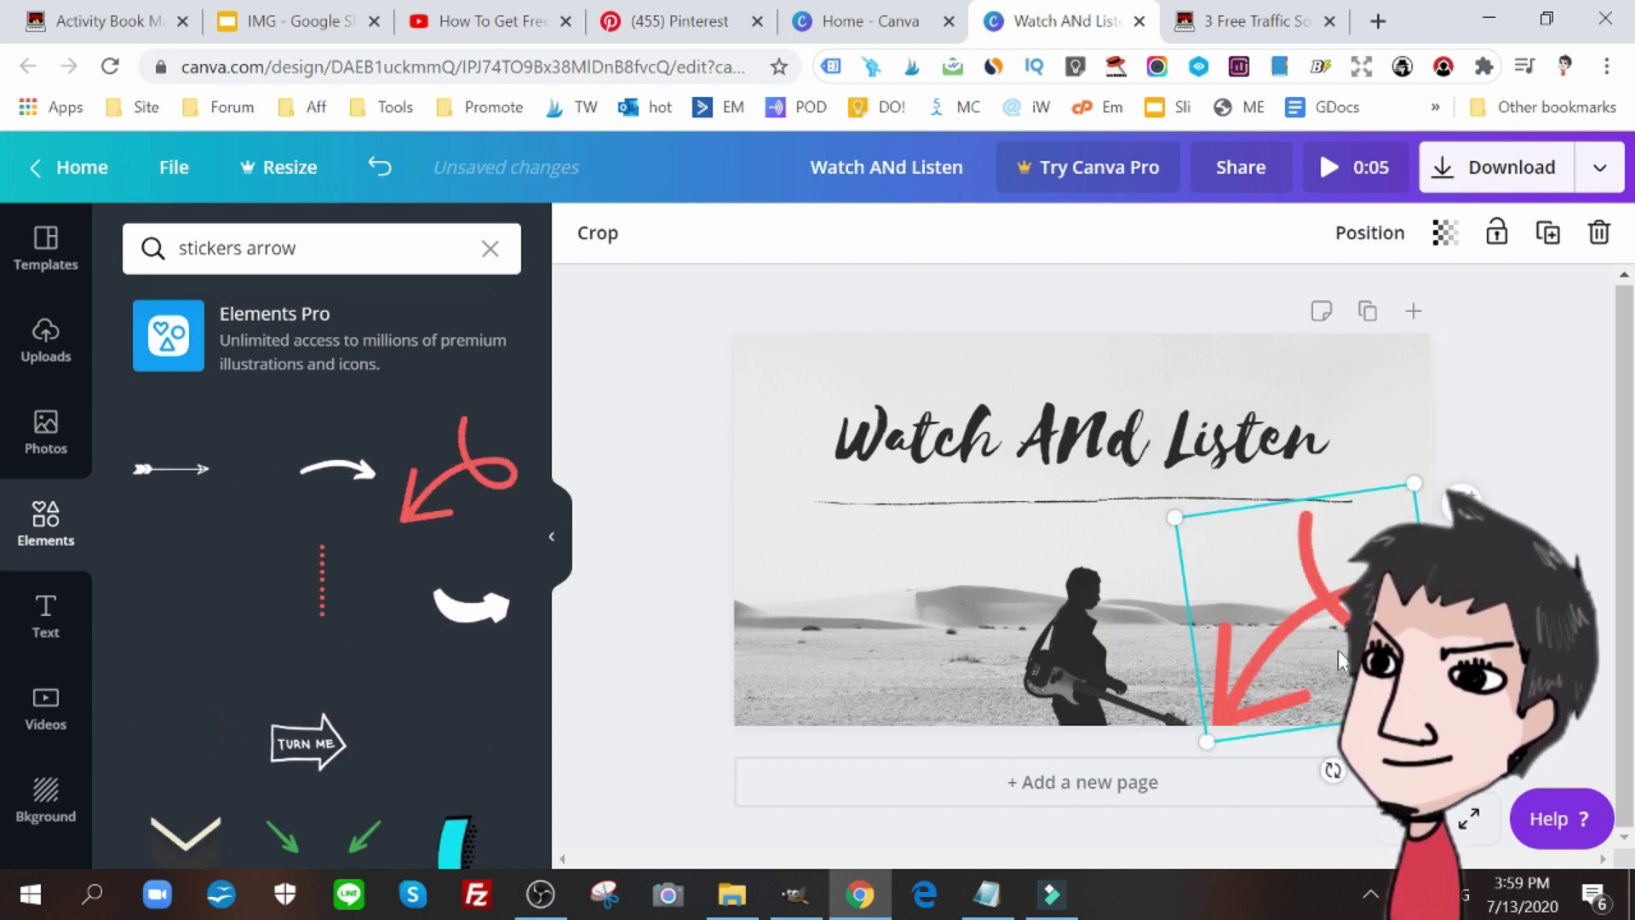
pyautogui.moveTo(1335, 638); pyautogui.dragTo(1337, 637)
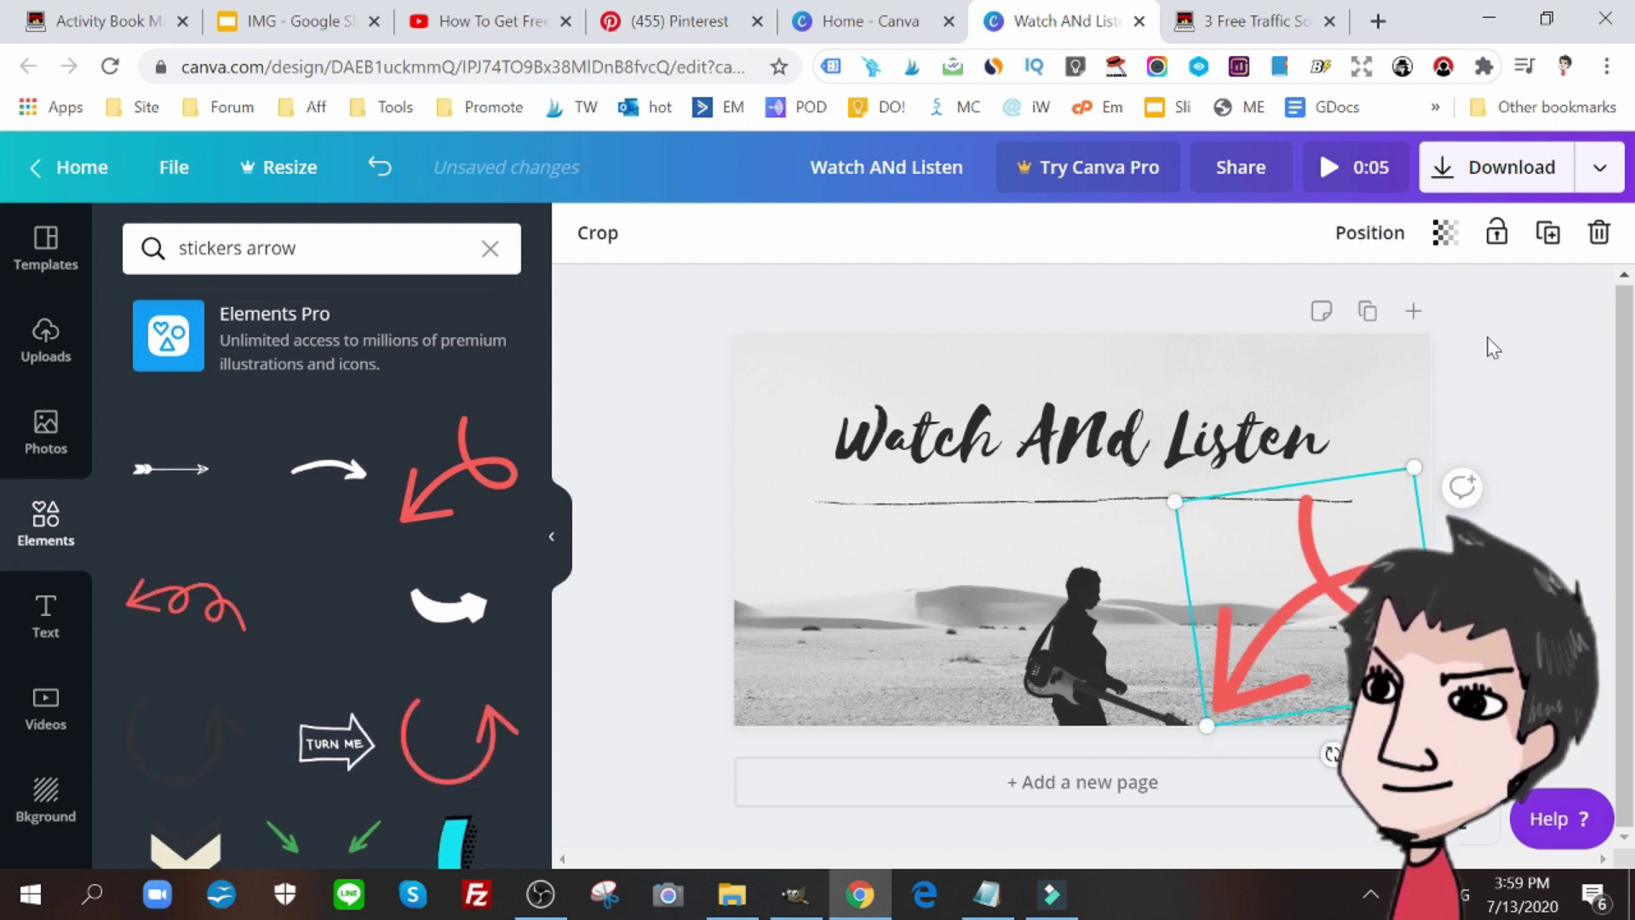
pyautogui.press('Delete')
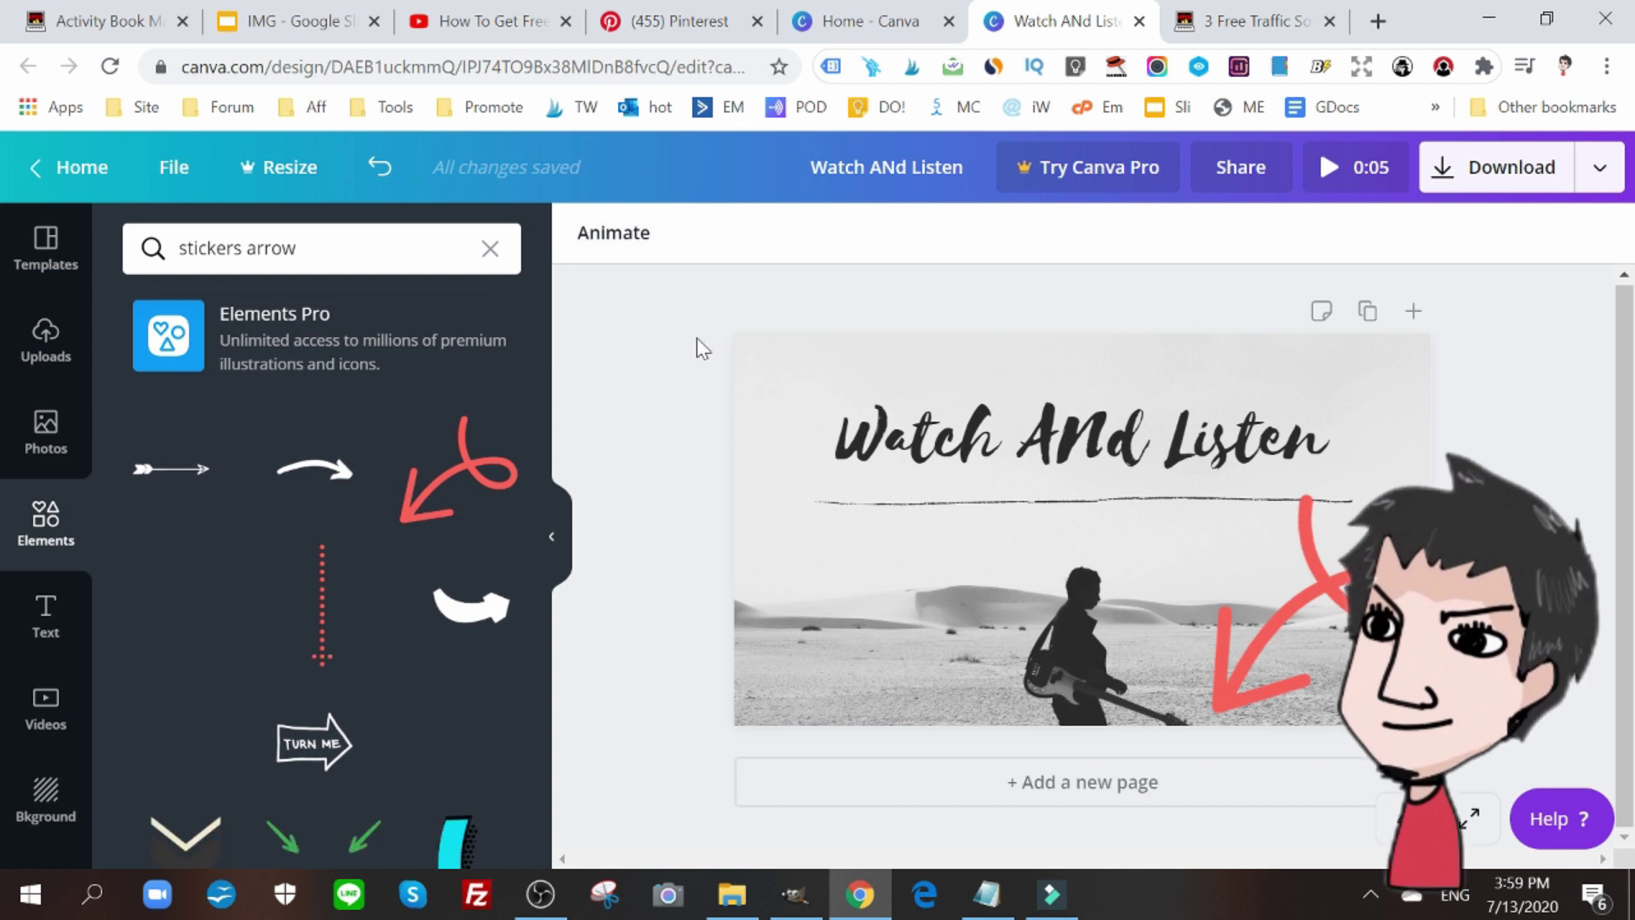
# Step: Set the design's animation to Pan
pyautogui.click(629, 241)
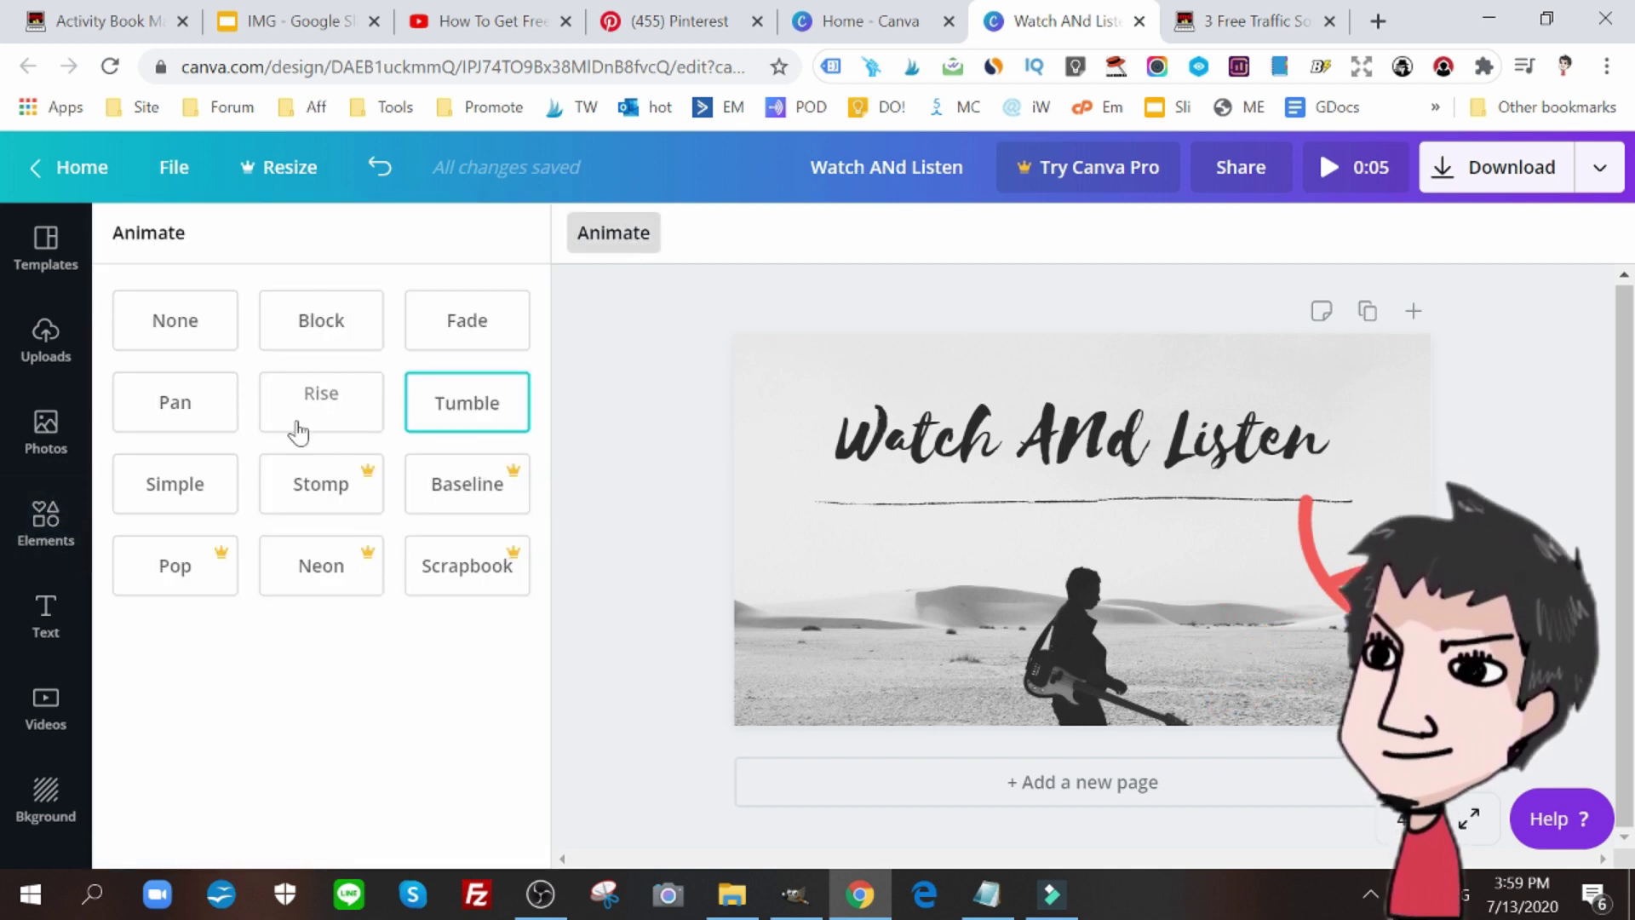
pyautogui.click(218, 423)
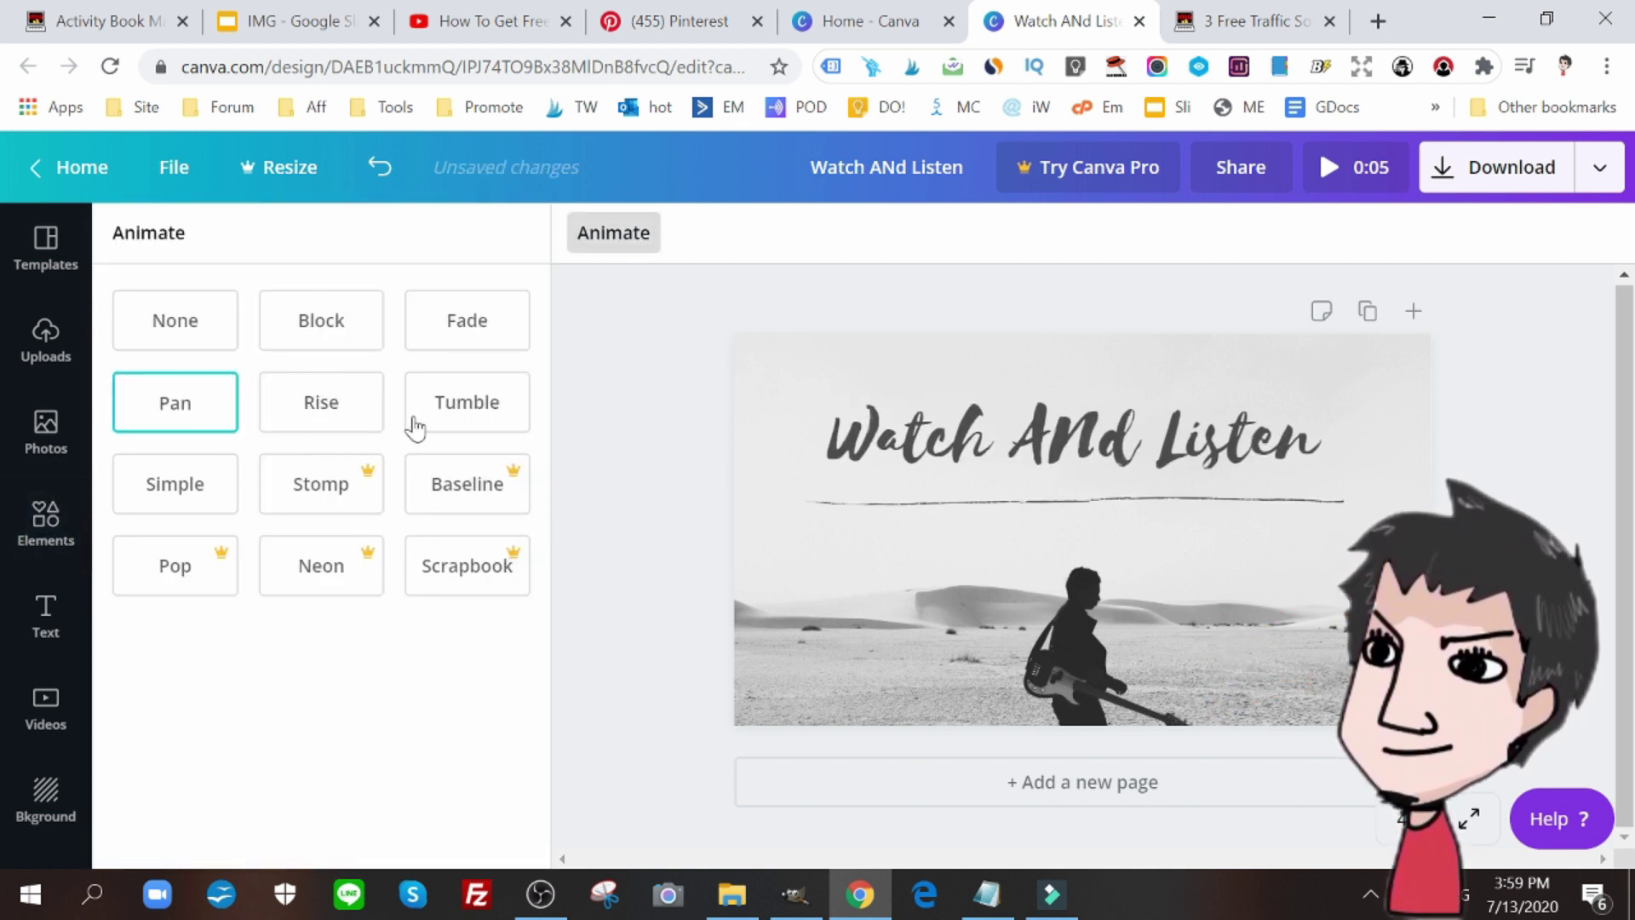
pyautogui.click(1520, 357)
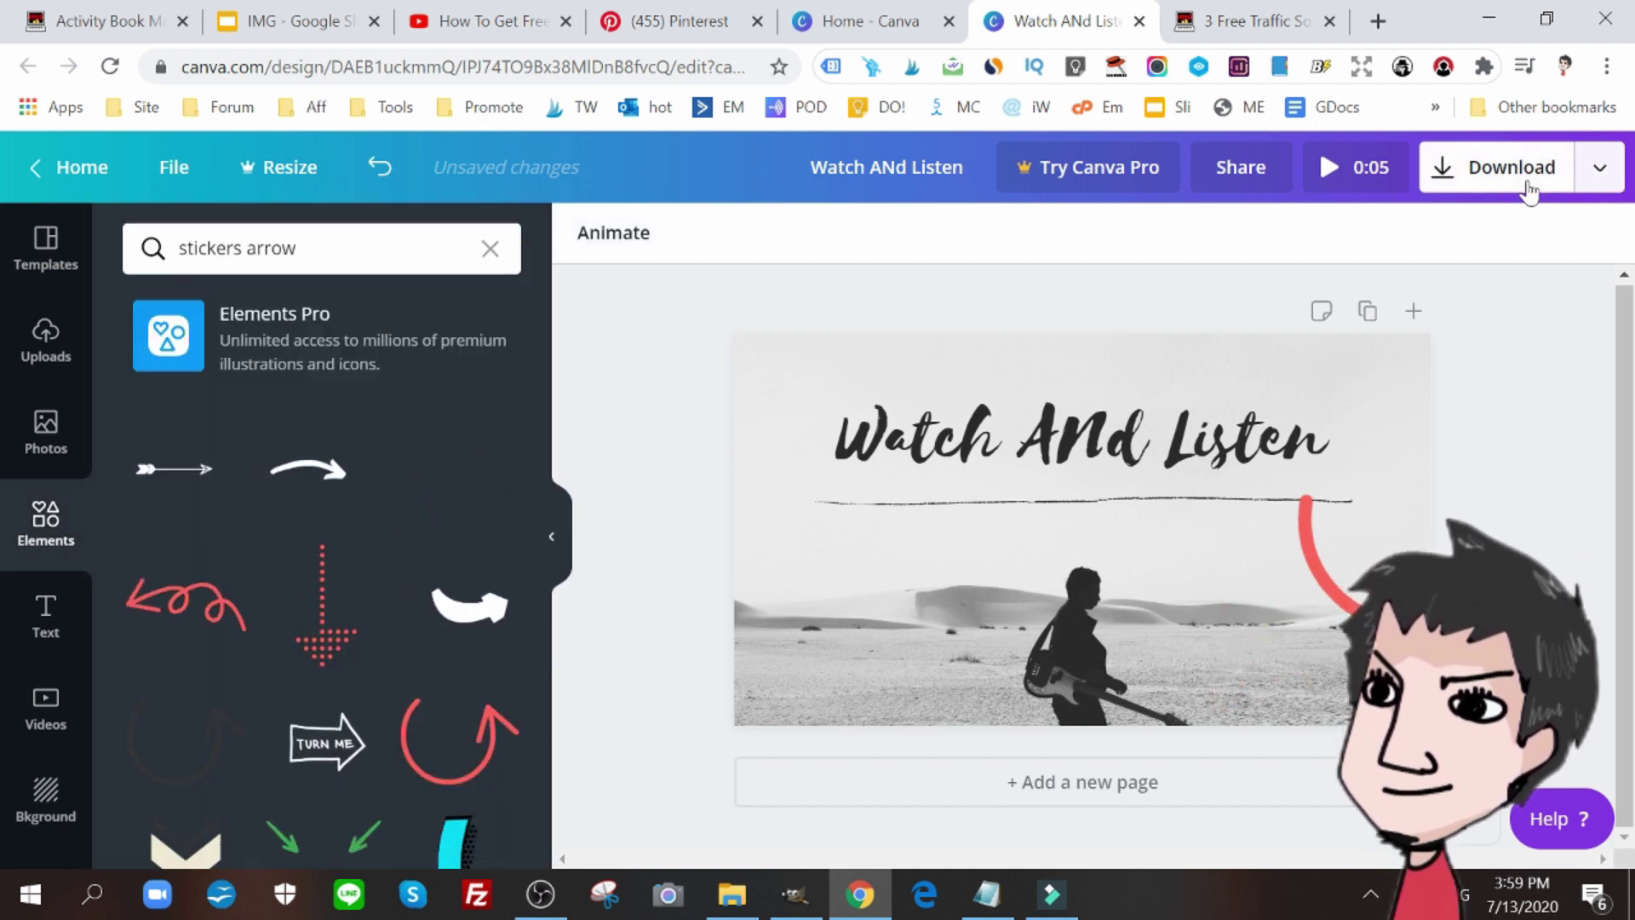
# Step: Download the Watch ANd Listen design with MP4 Video as the file type
pyautogui.click(1600, 168)
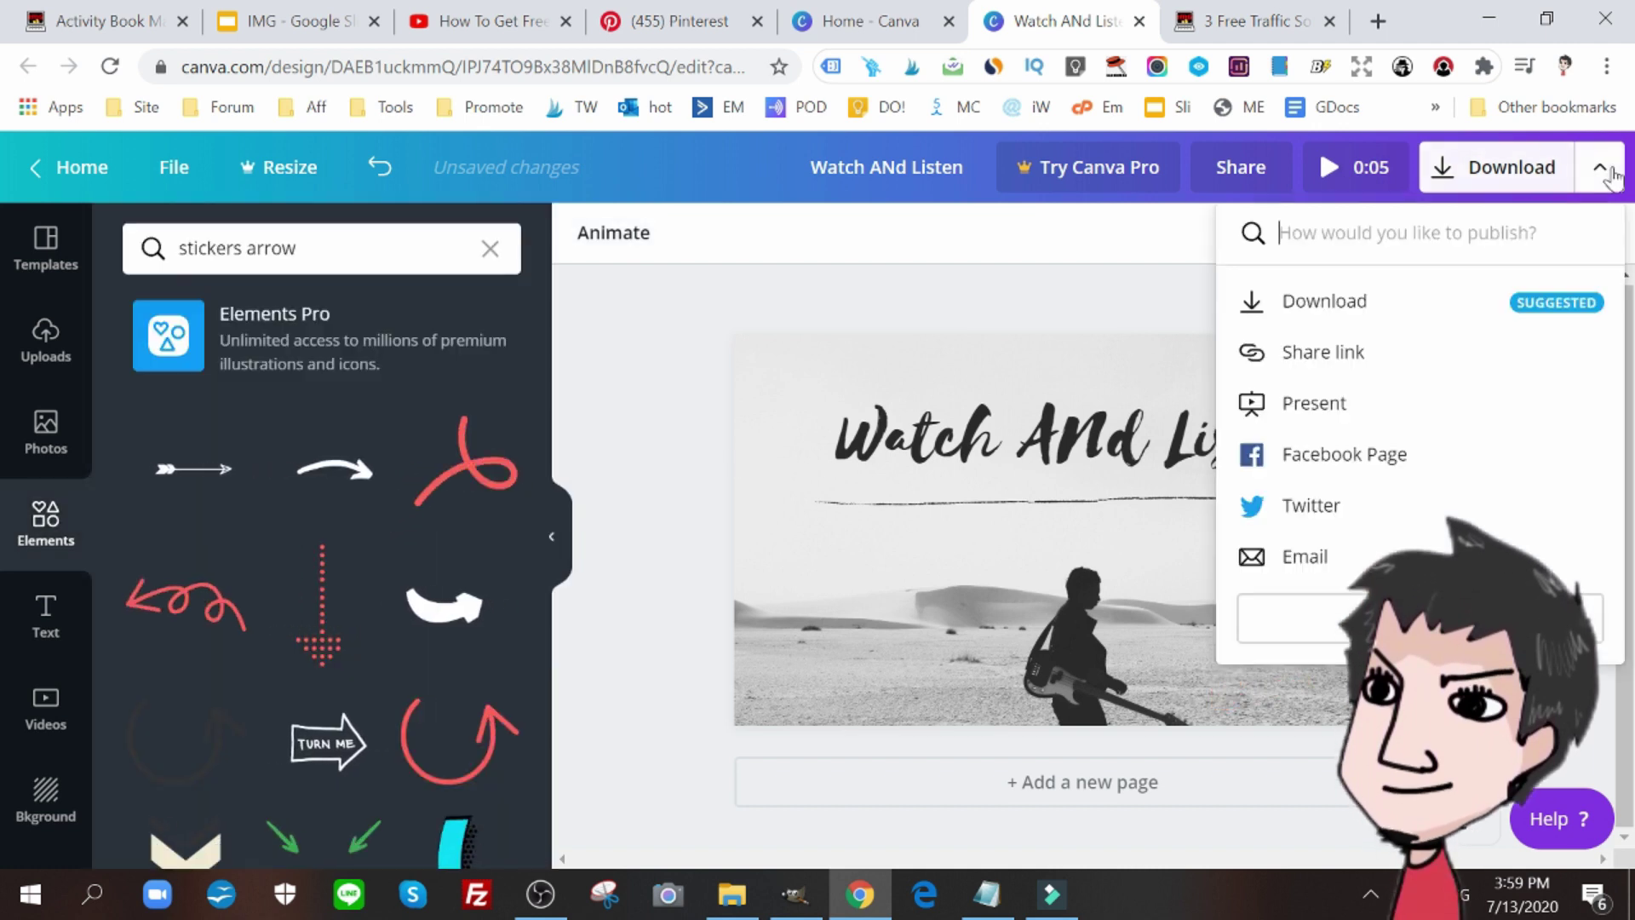
pyautogui.click(1322, 317)
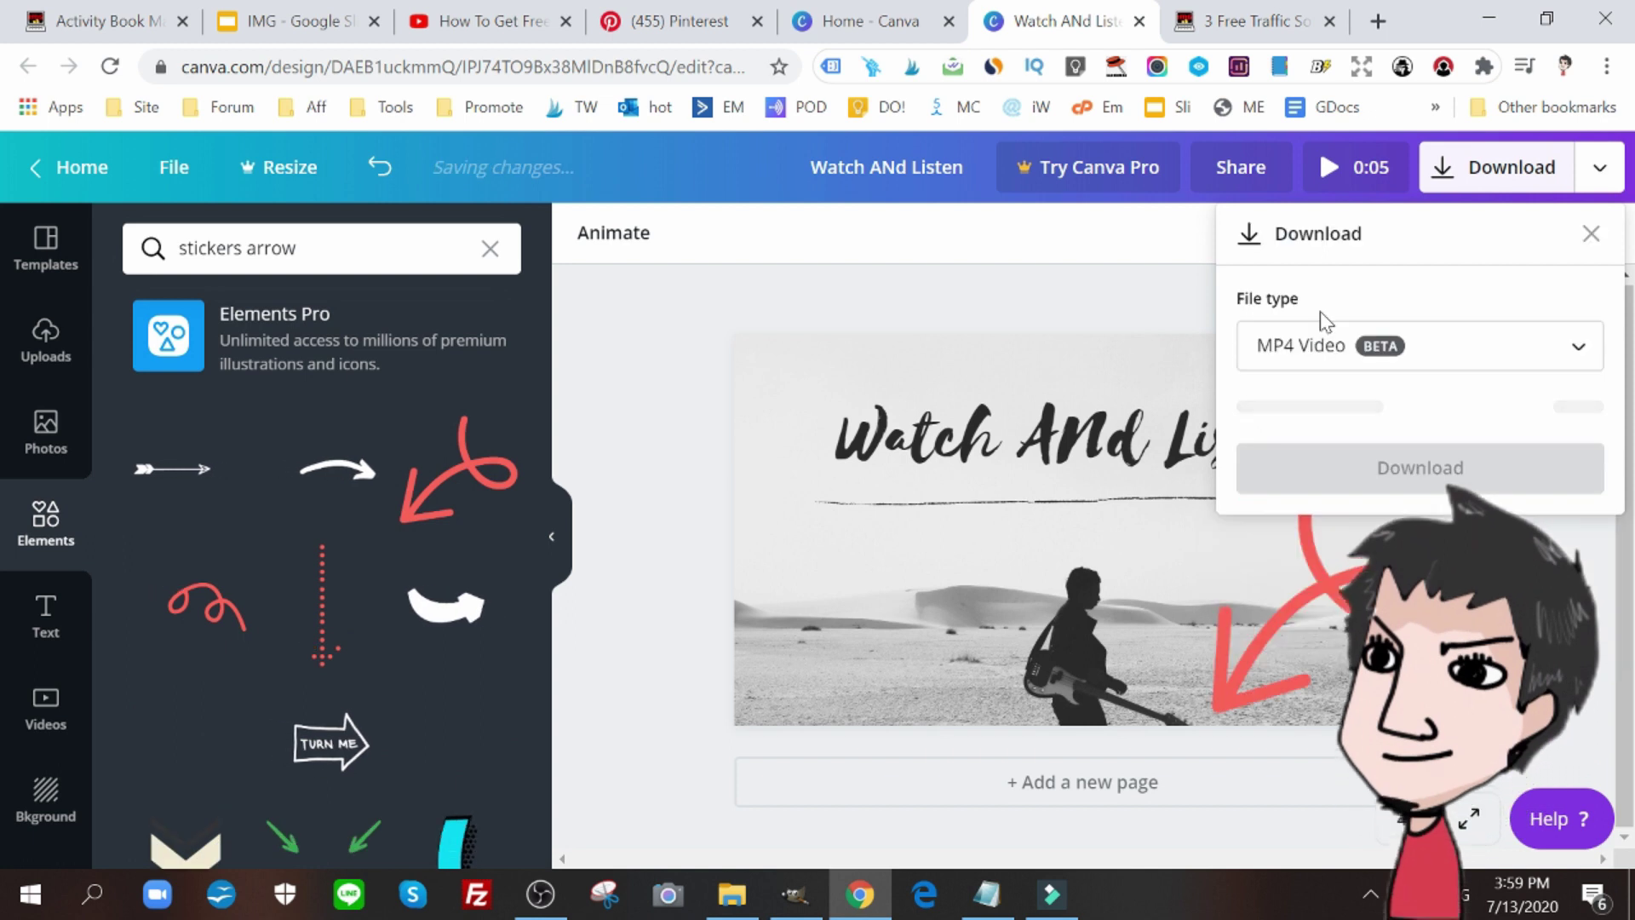
pyautogui.click(1404, 354)
pyautogui.click(1430, 467)
pyautogui.click(1363, 417)
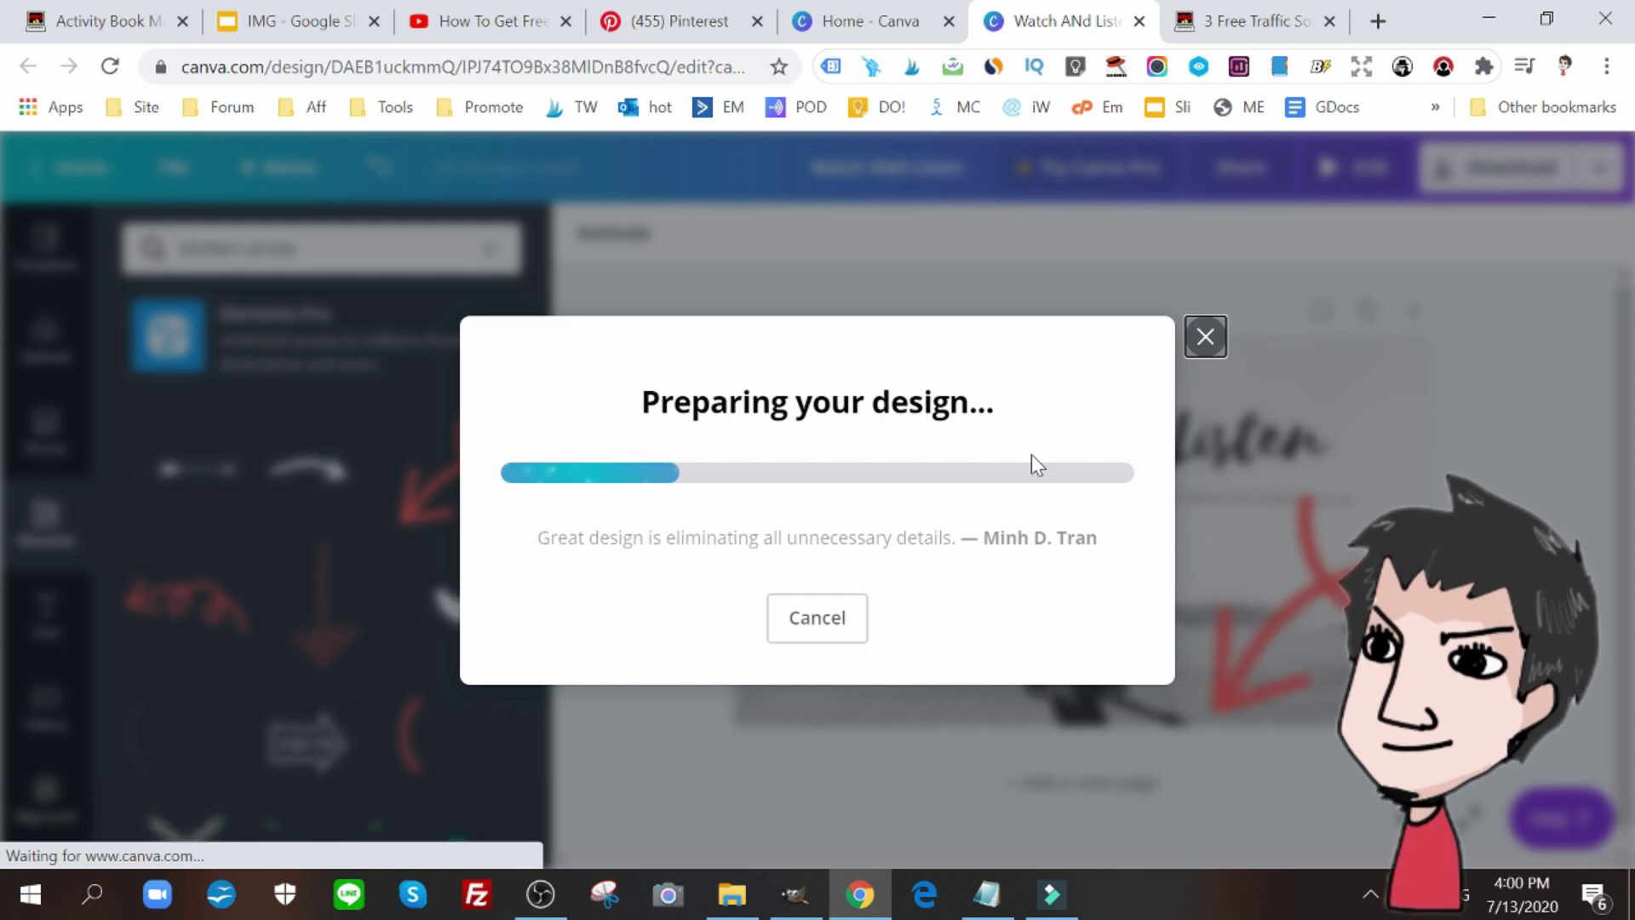
# Step: Switch to the Pinterest profile and start uploading a new image or video for its cover
pyautogui.click(831, 3)
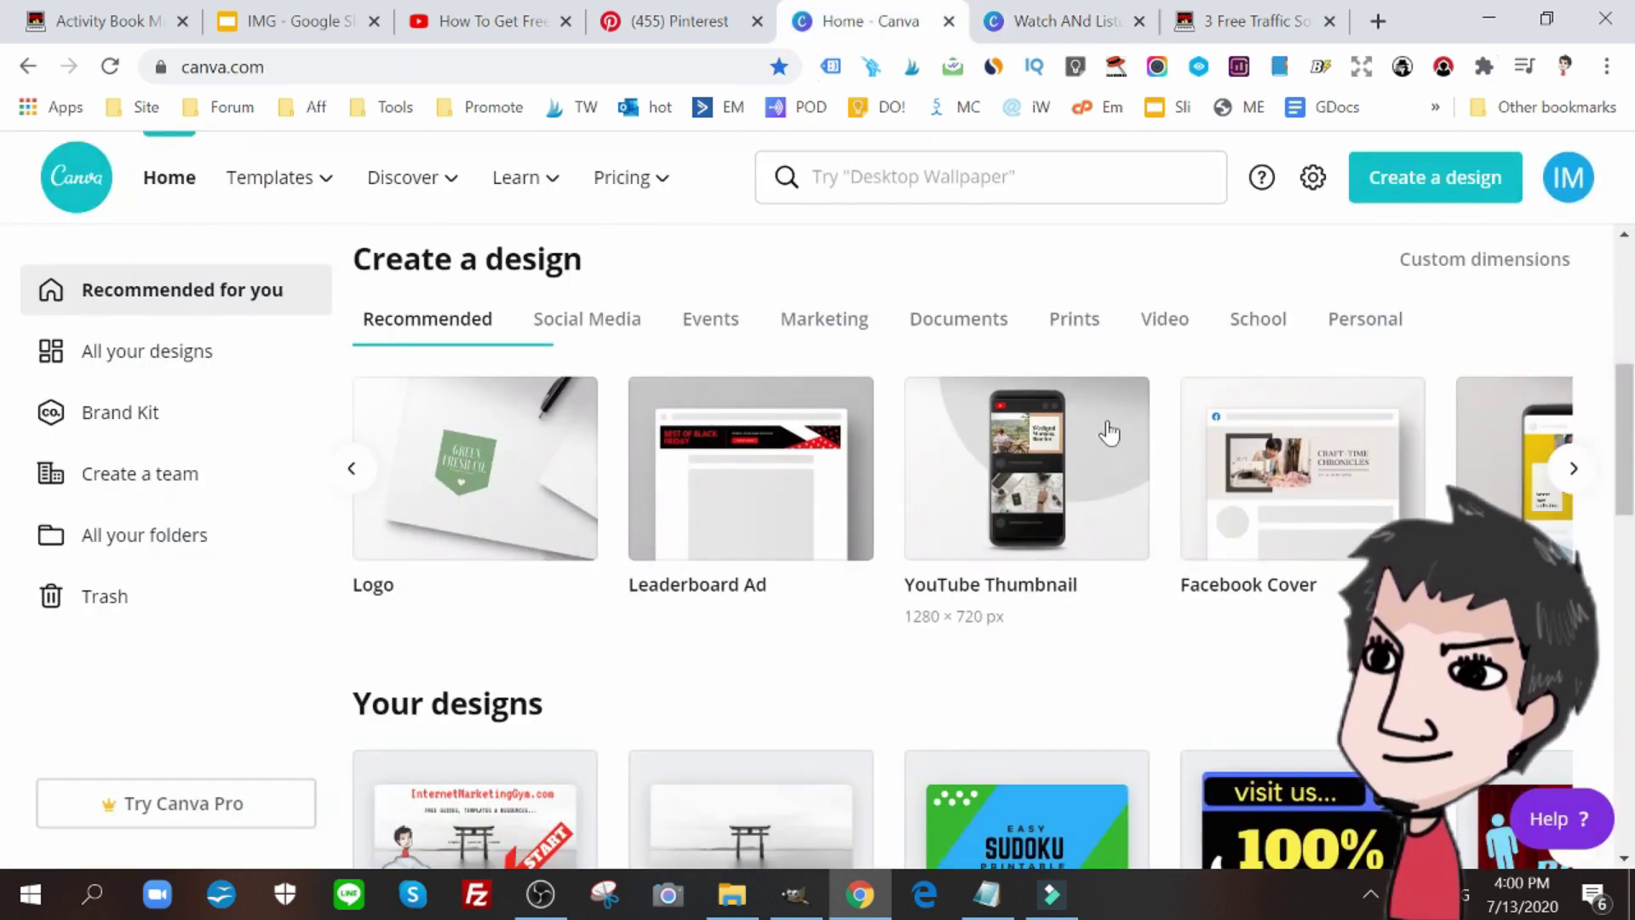
pyautogui.click(690, 10)
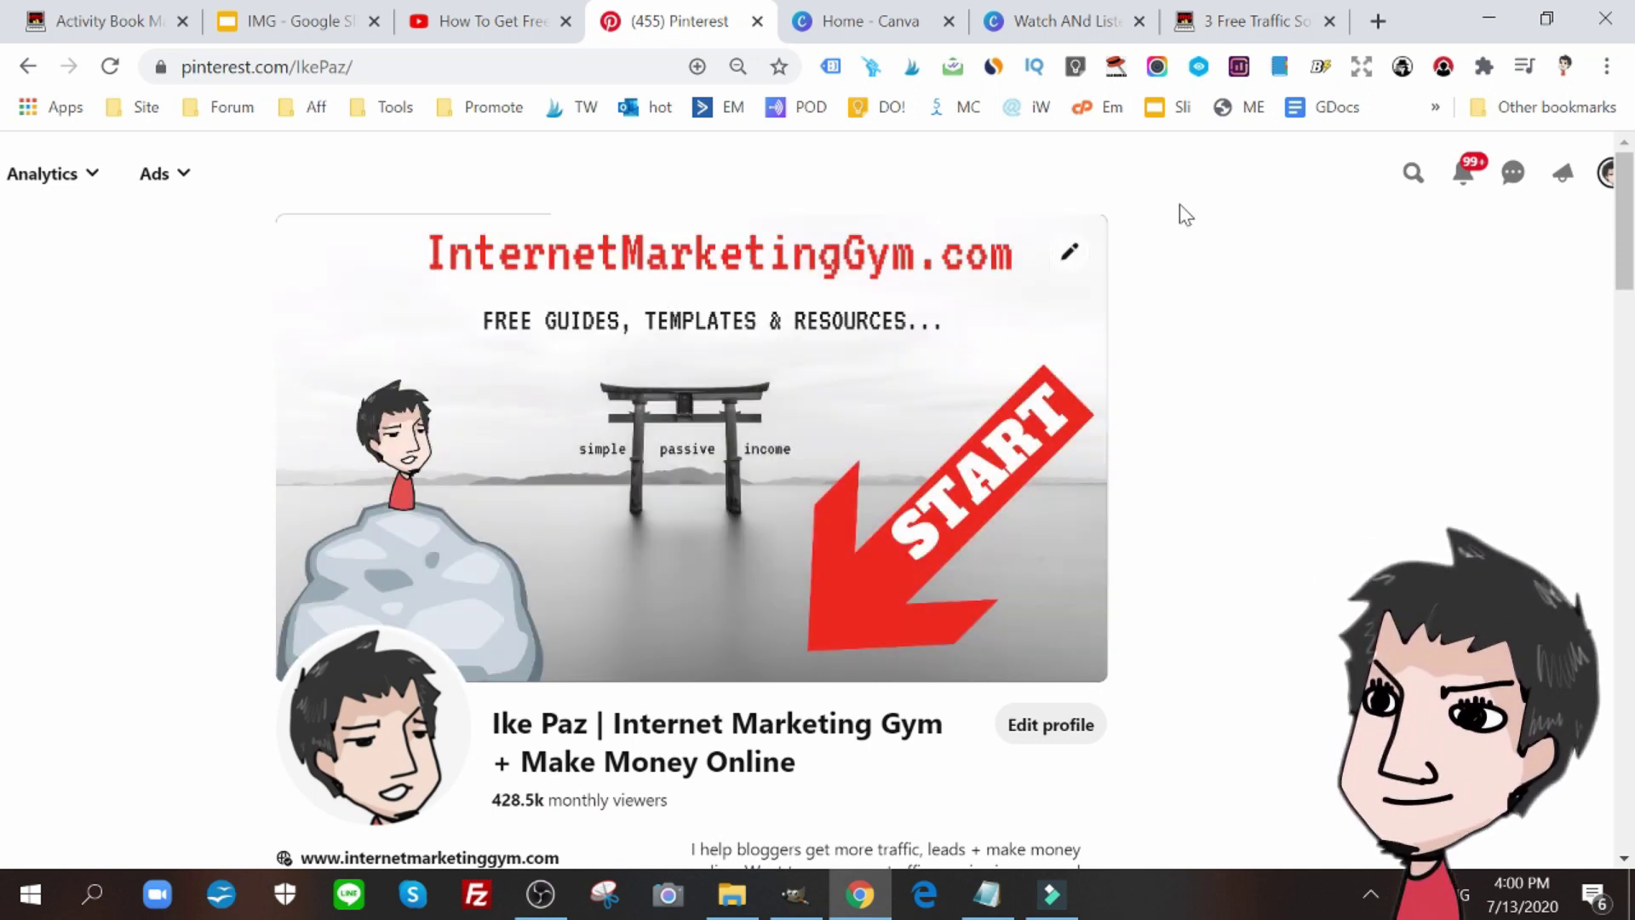
pyautogui.click(1087, 250)
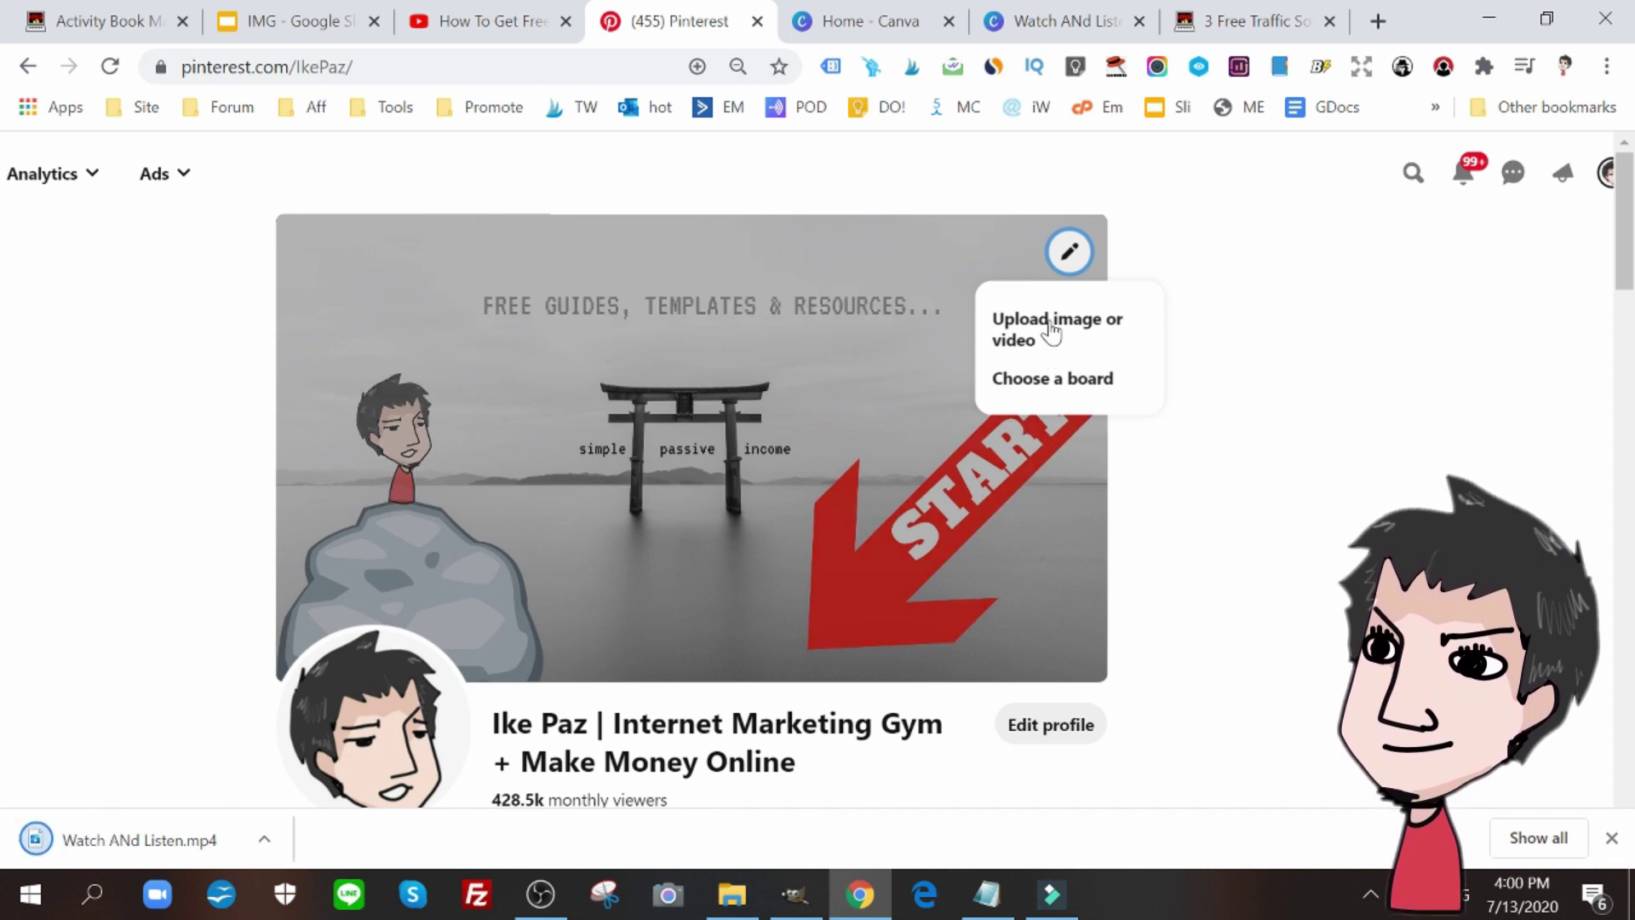
pyautogui.click(1052, 332)
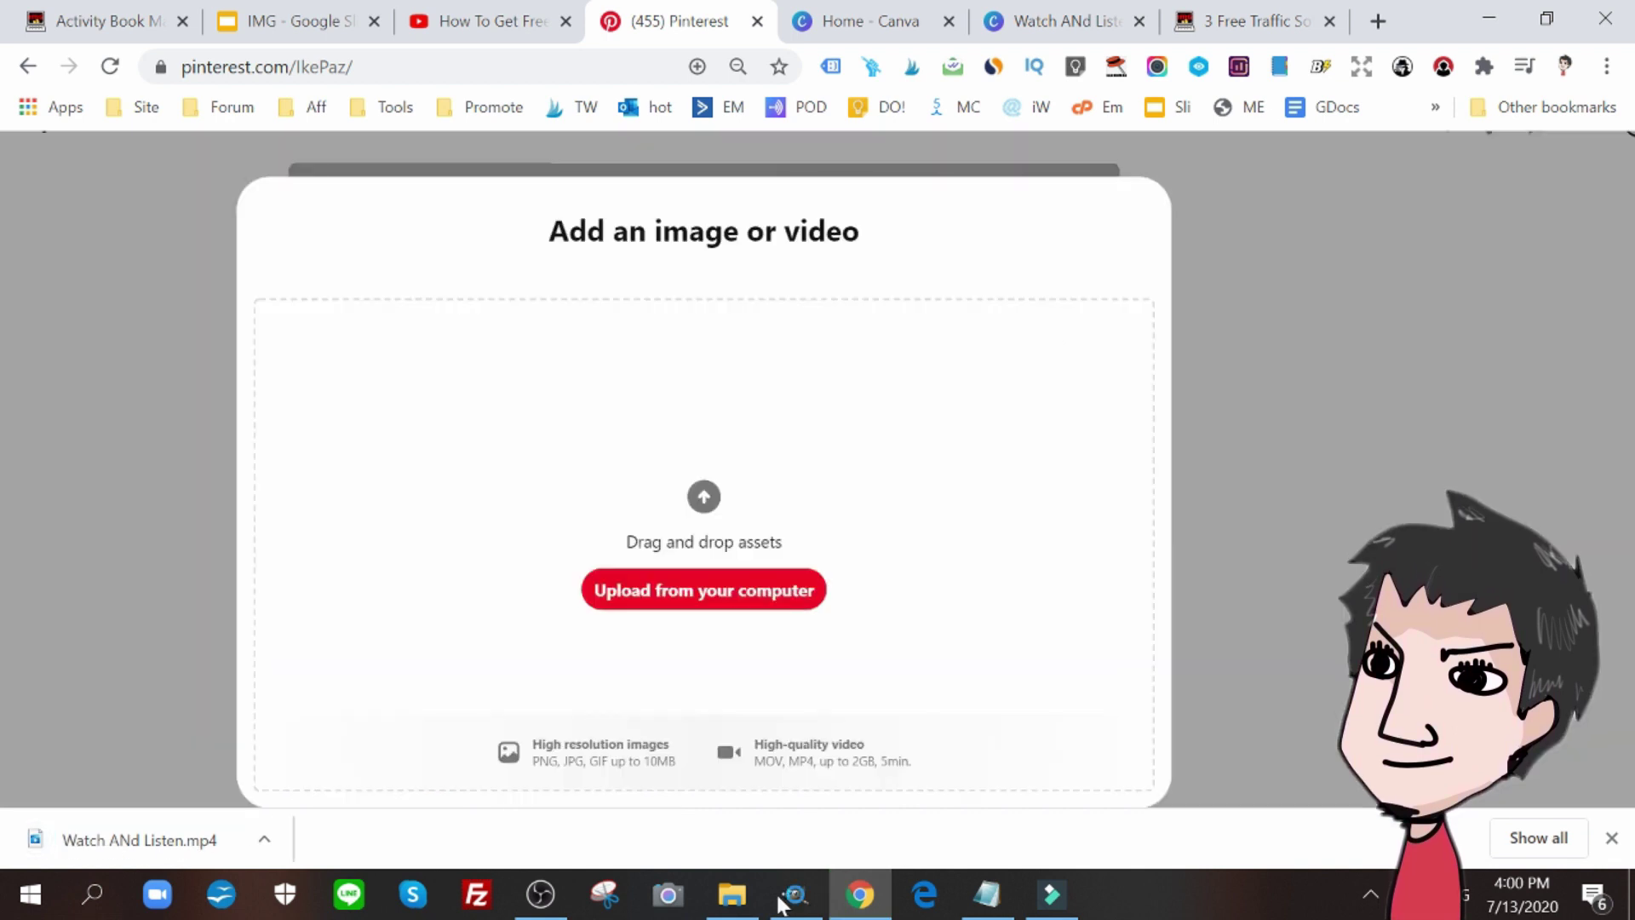
pyautogui.click(732, 894)
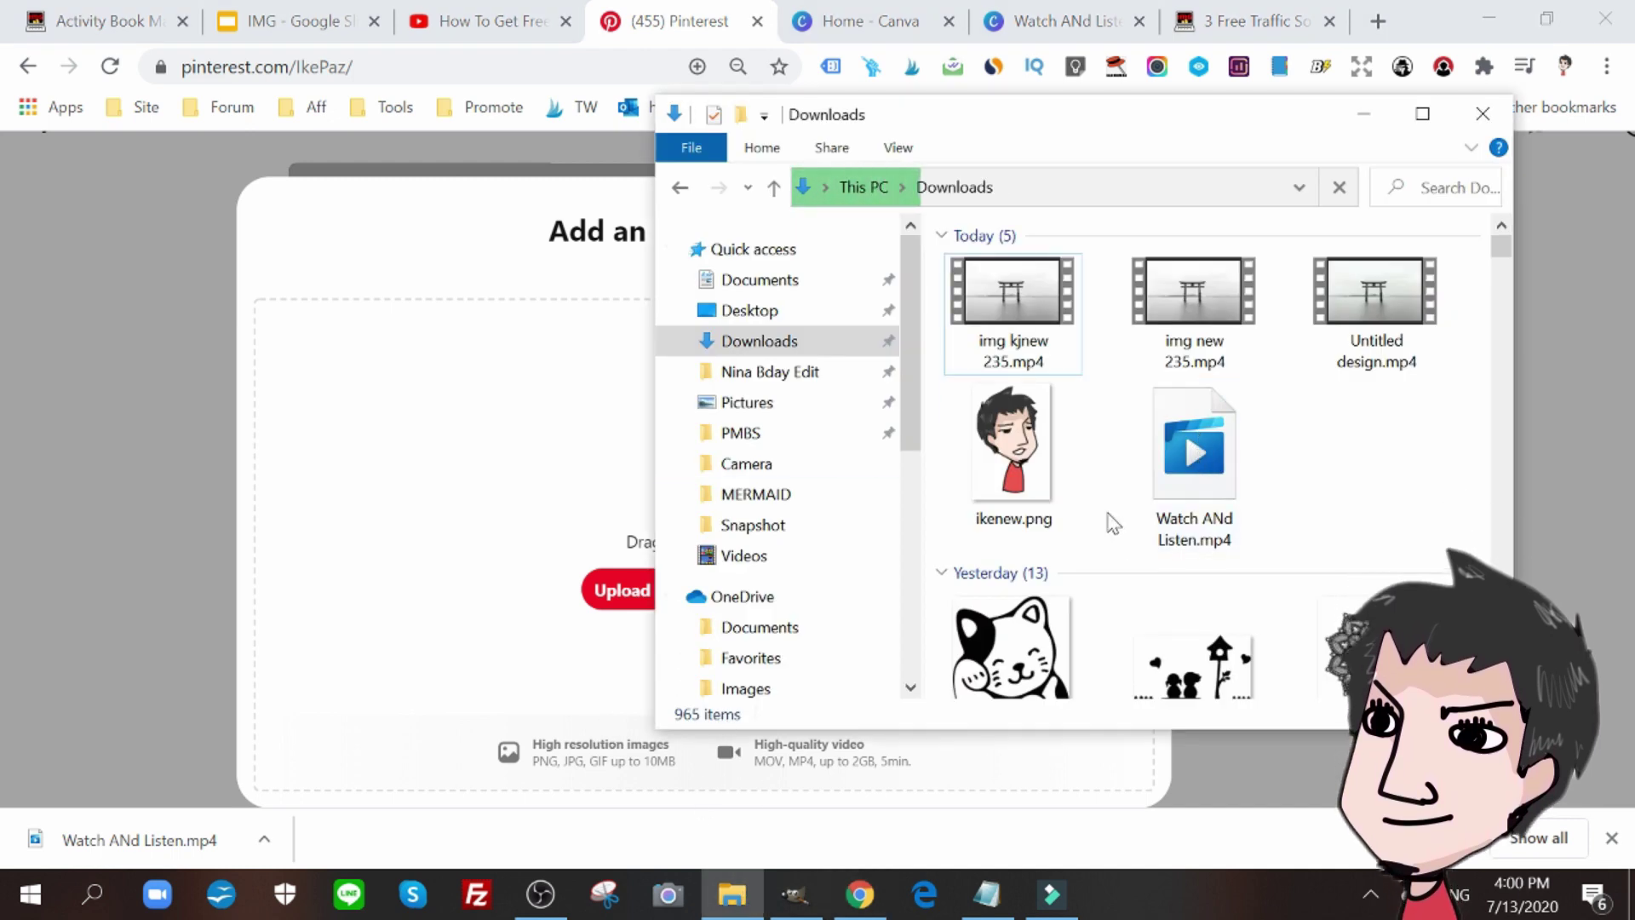
pyautogui.moveTo(1201, 465); pyautogui.dragTo(571, 556)
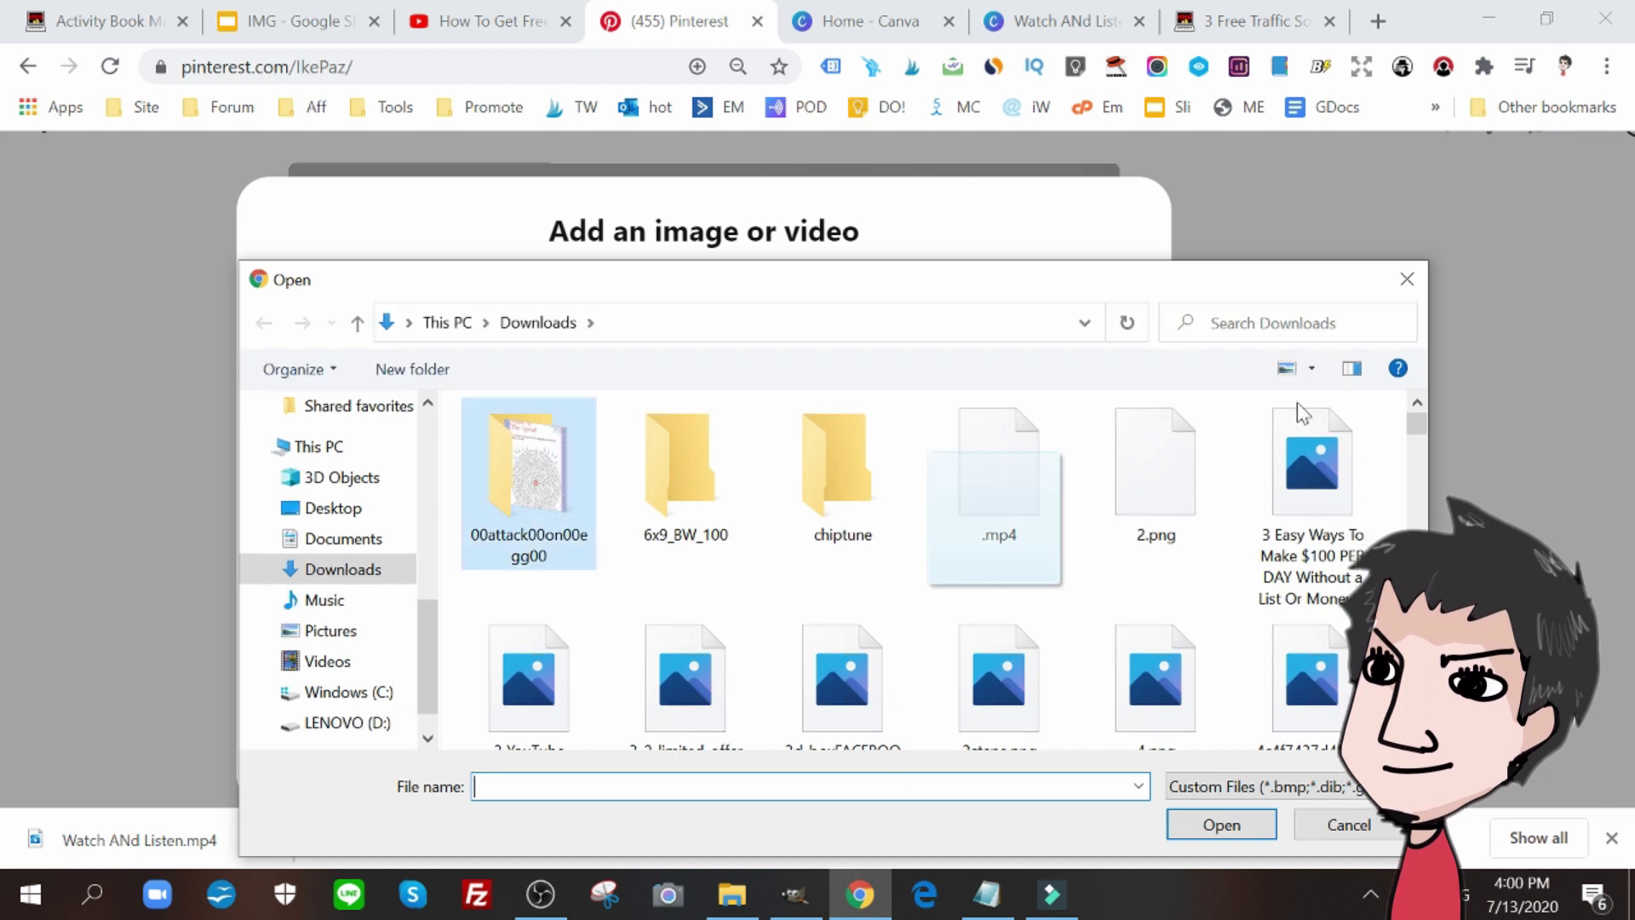
pyautogui.click(1409, 281)
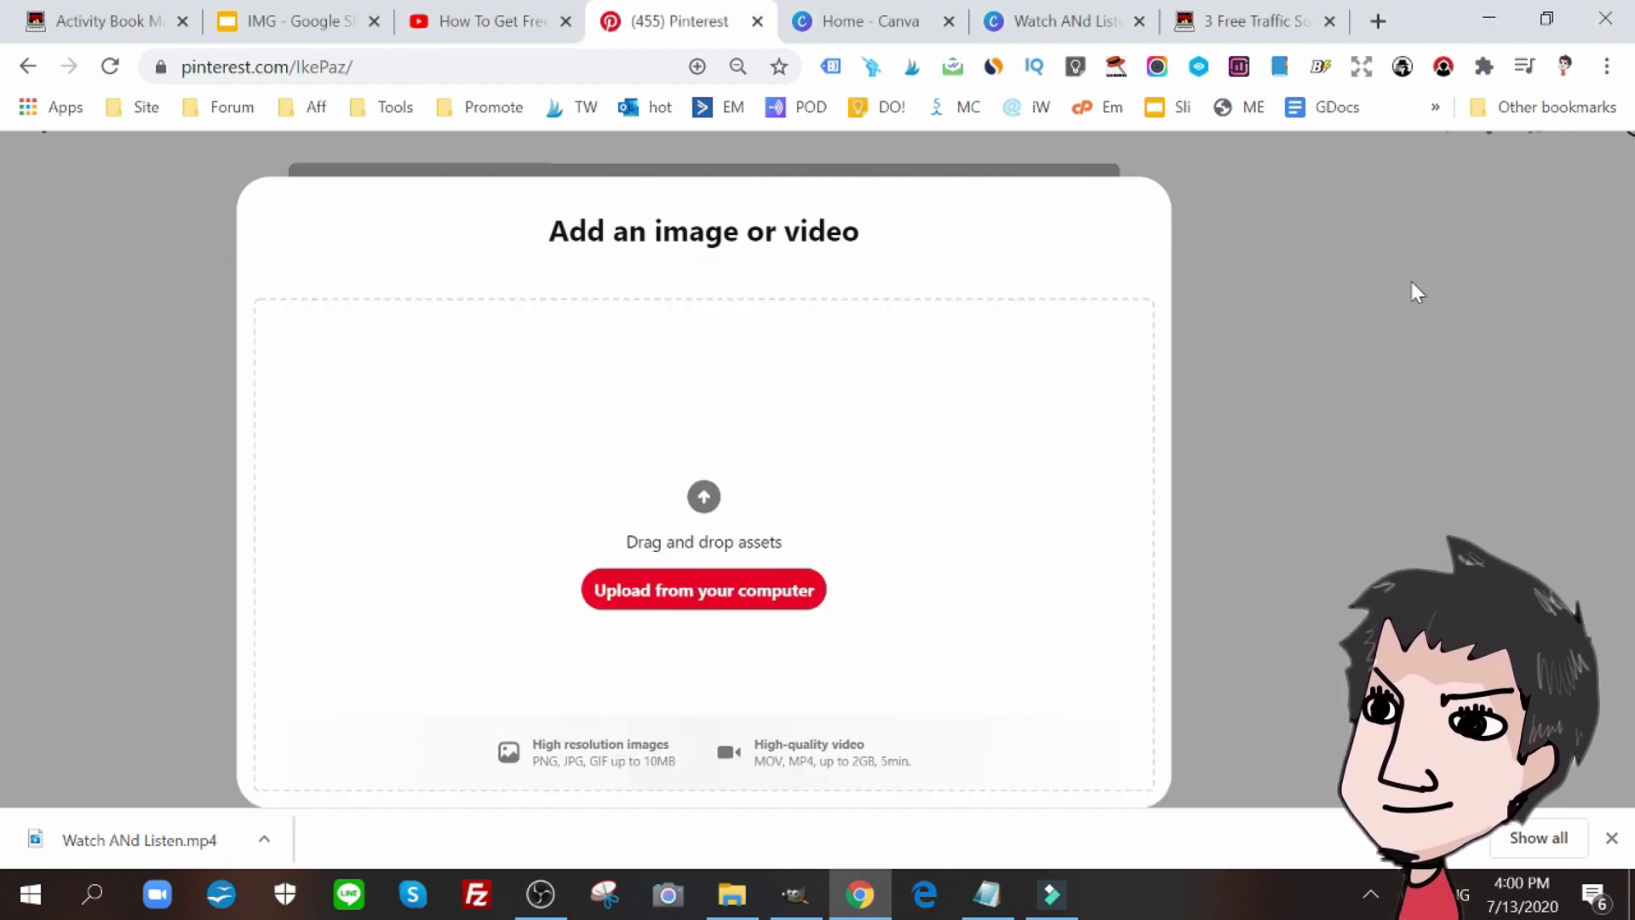
# Step: Upload Watch ANd Listen.mp4 from the Downloads folder, save it as the profile cover and review the cover on the profile
pyautogui.click(737, 910)
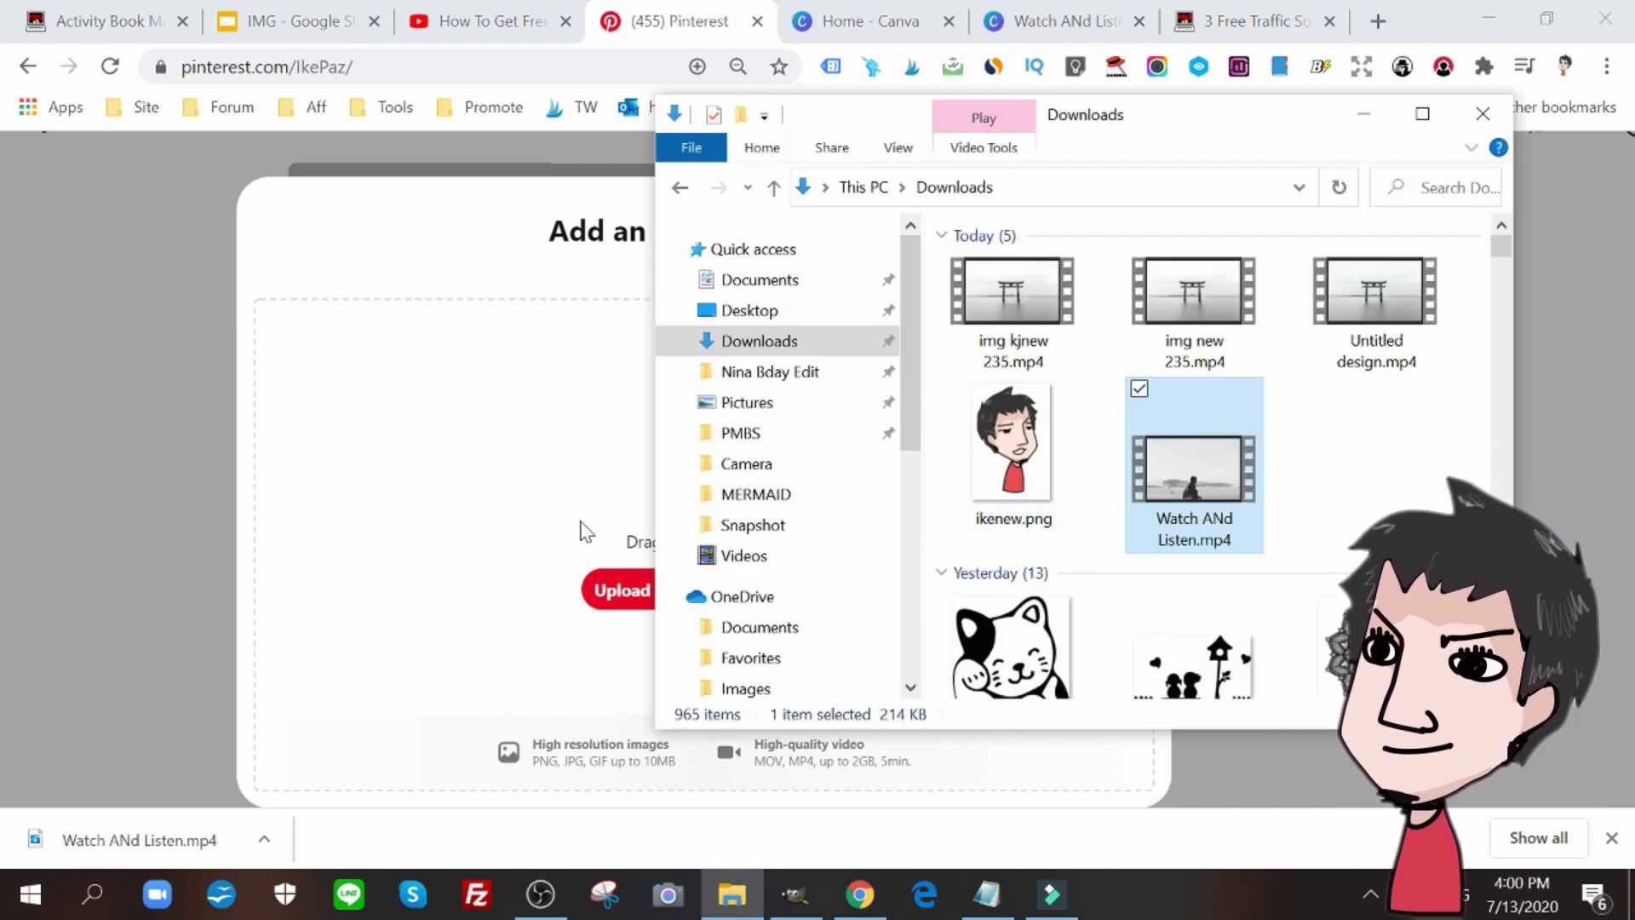
pyautogui.moveTo(1011, 487); pyautogui.dragTo(503, 555)
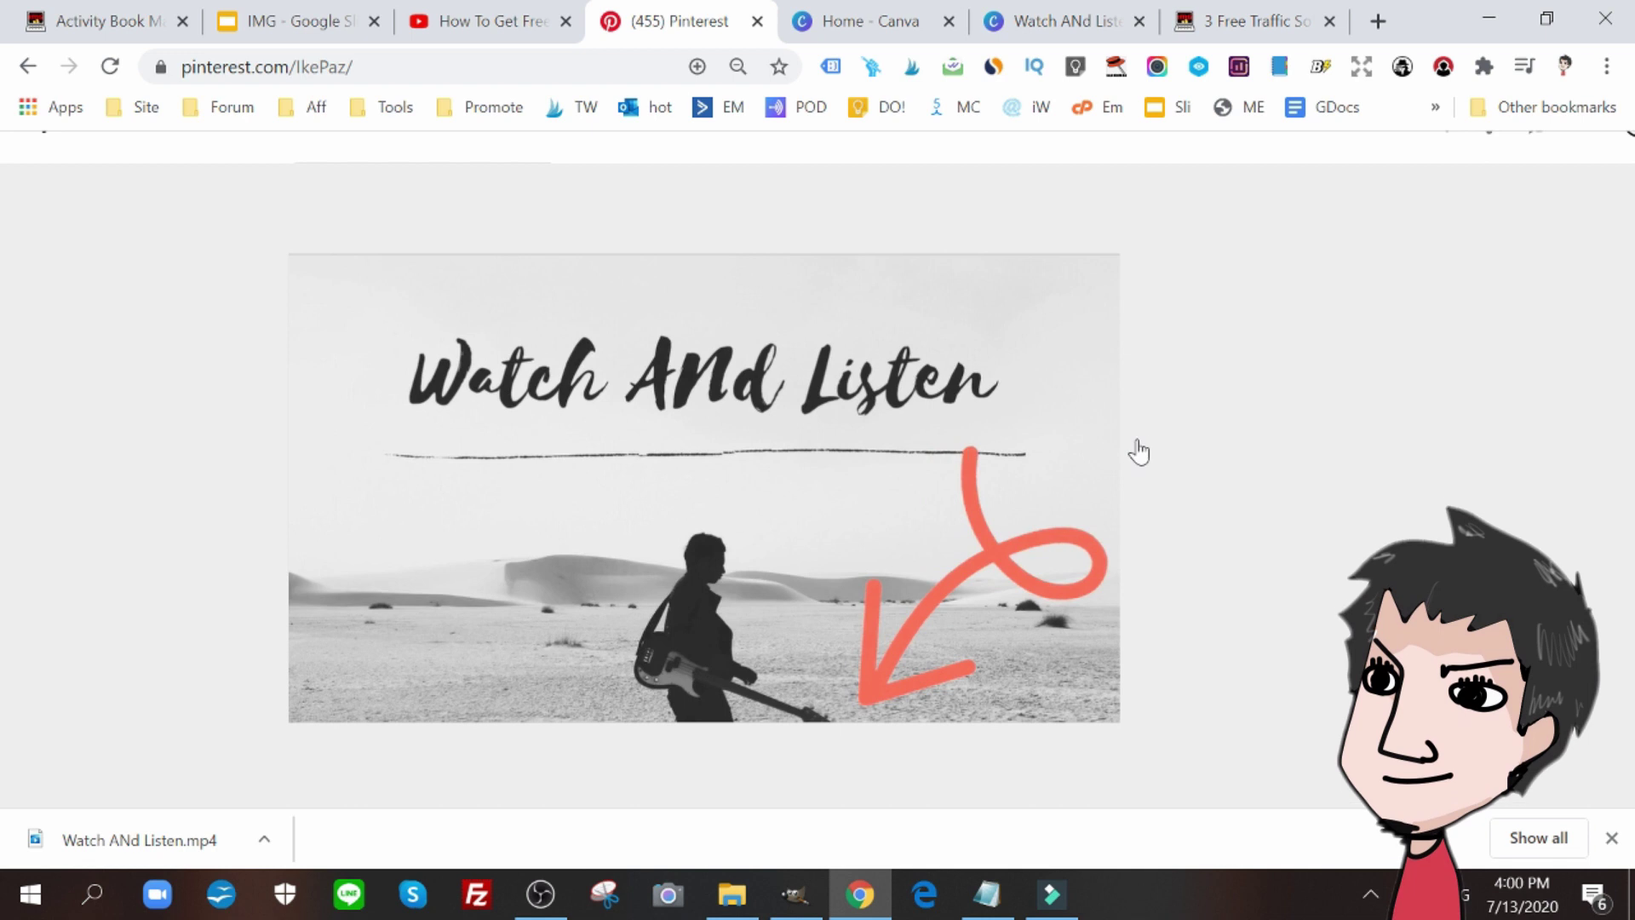
pyautogui.scroll(-1, 1161, 449)
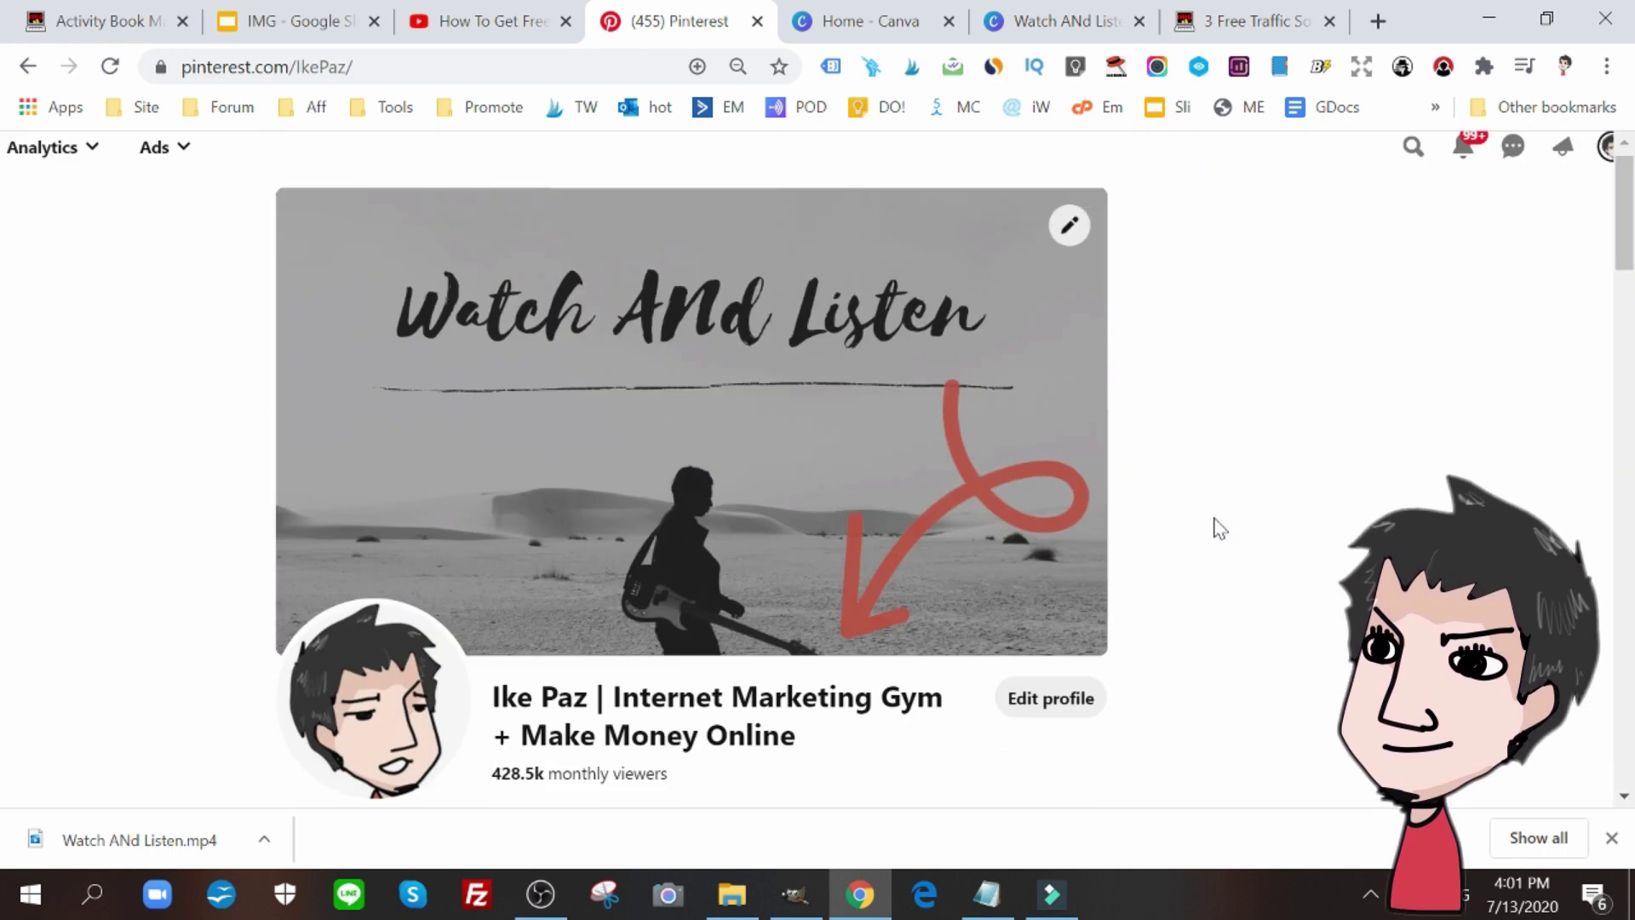
pyautogui.scroll(-1, 856, 382)
pyautogui.scroll(1, 854, 381)
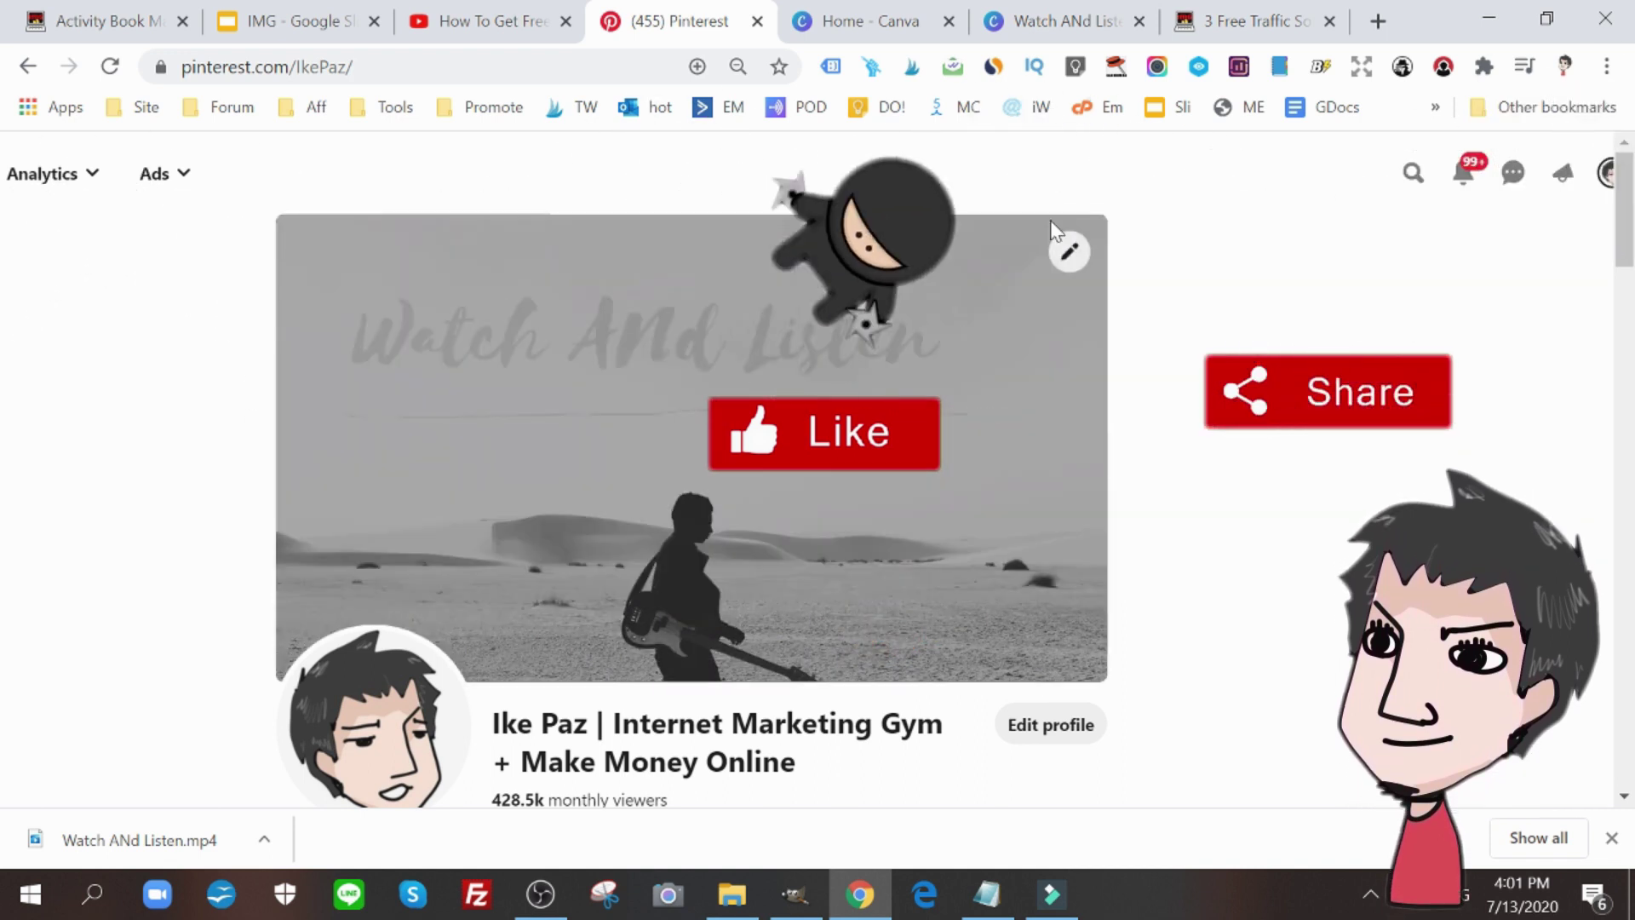
# Step: Load the original torii gate video with the red START arrow as the replacement profile cover
pyautogui.click(1065, 254)
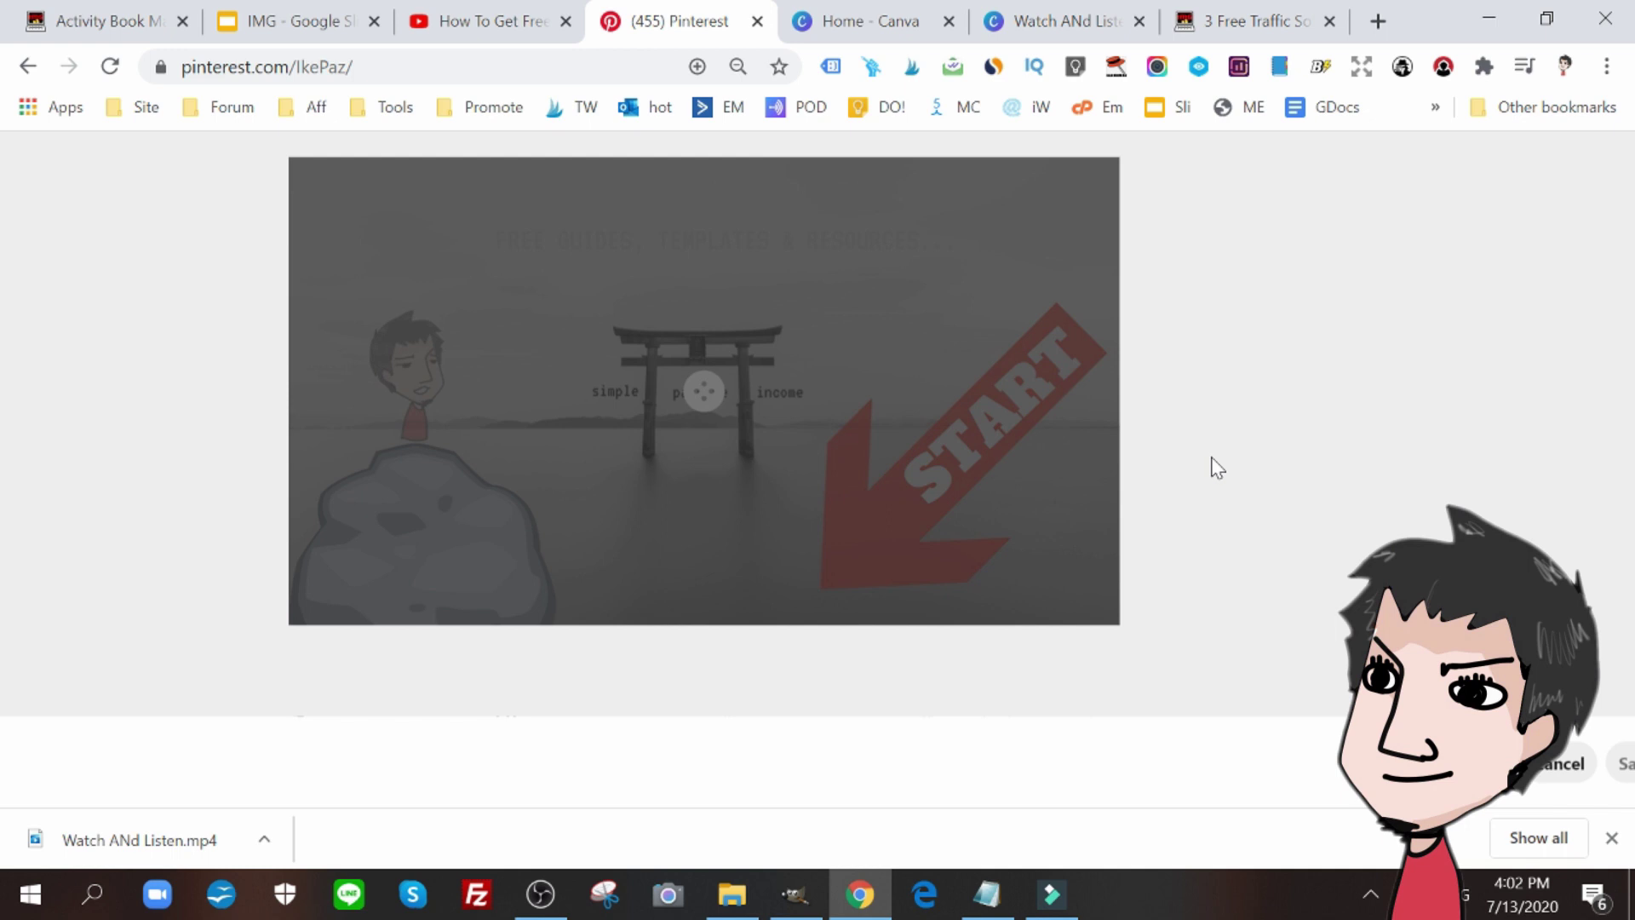
# Step: Show the free traffic tools page, dismissing its email sign-up pop-up and the browser's downloads bar
pyautogui.click(1248, 20)
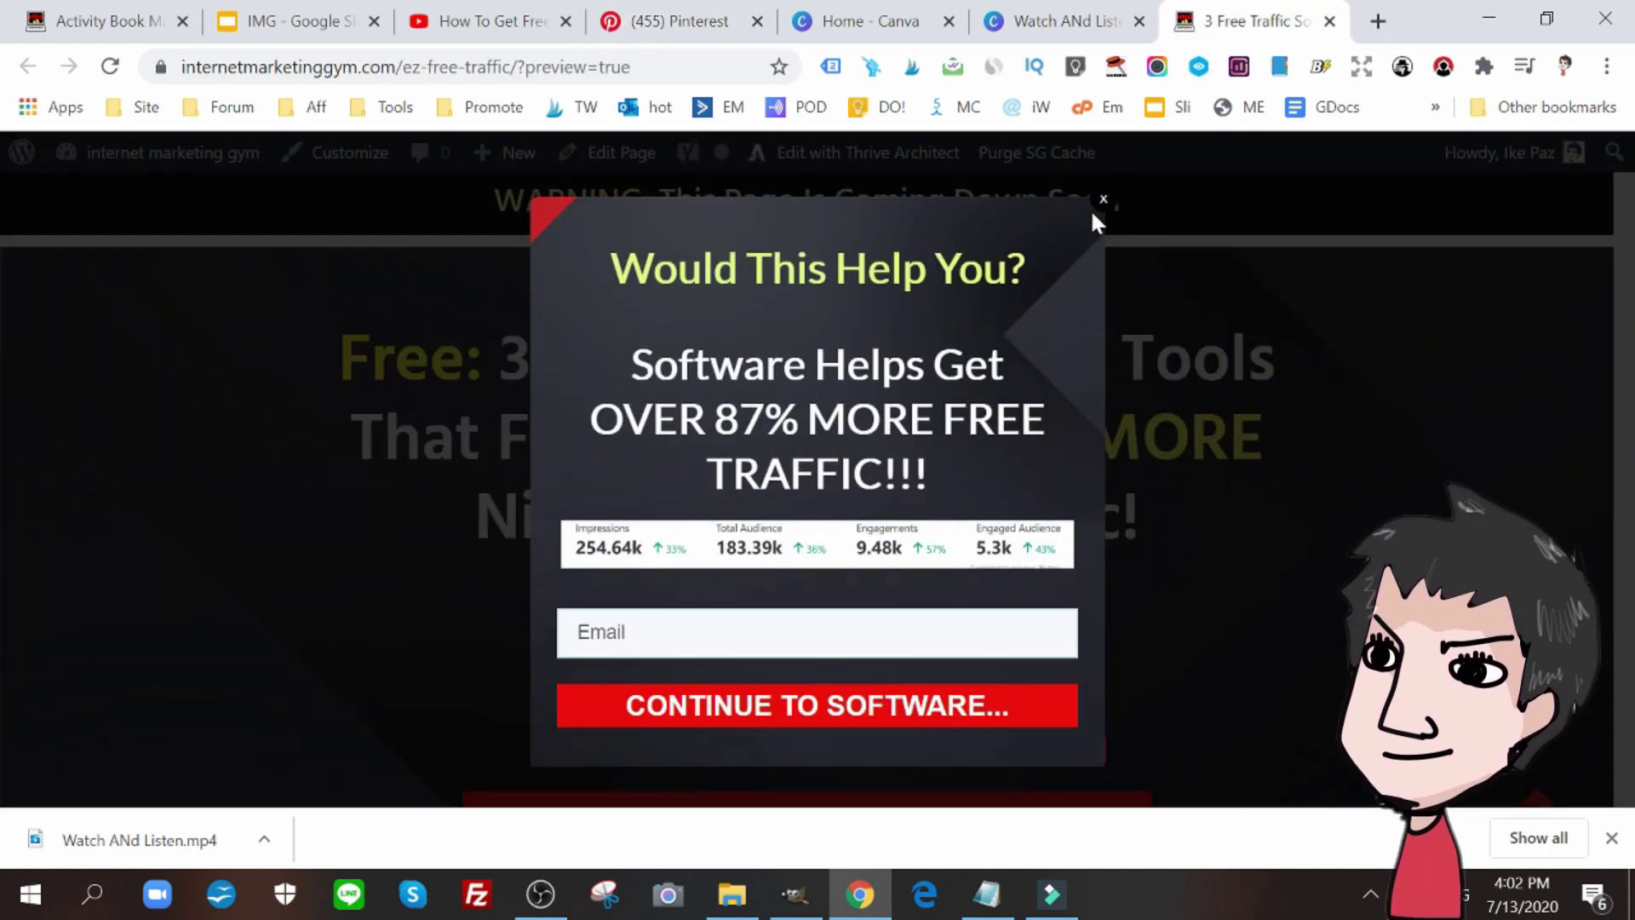
pyautogui.click(1094, 209)
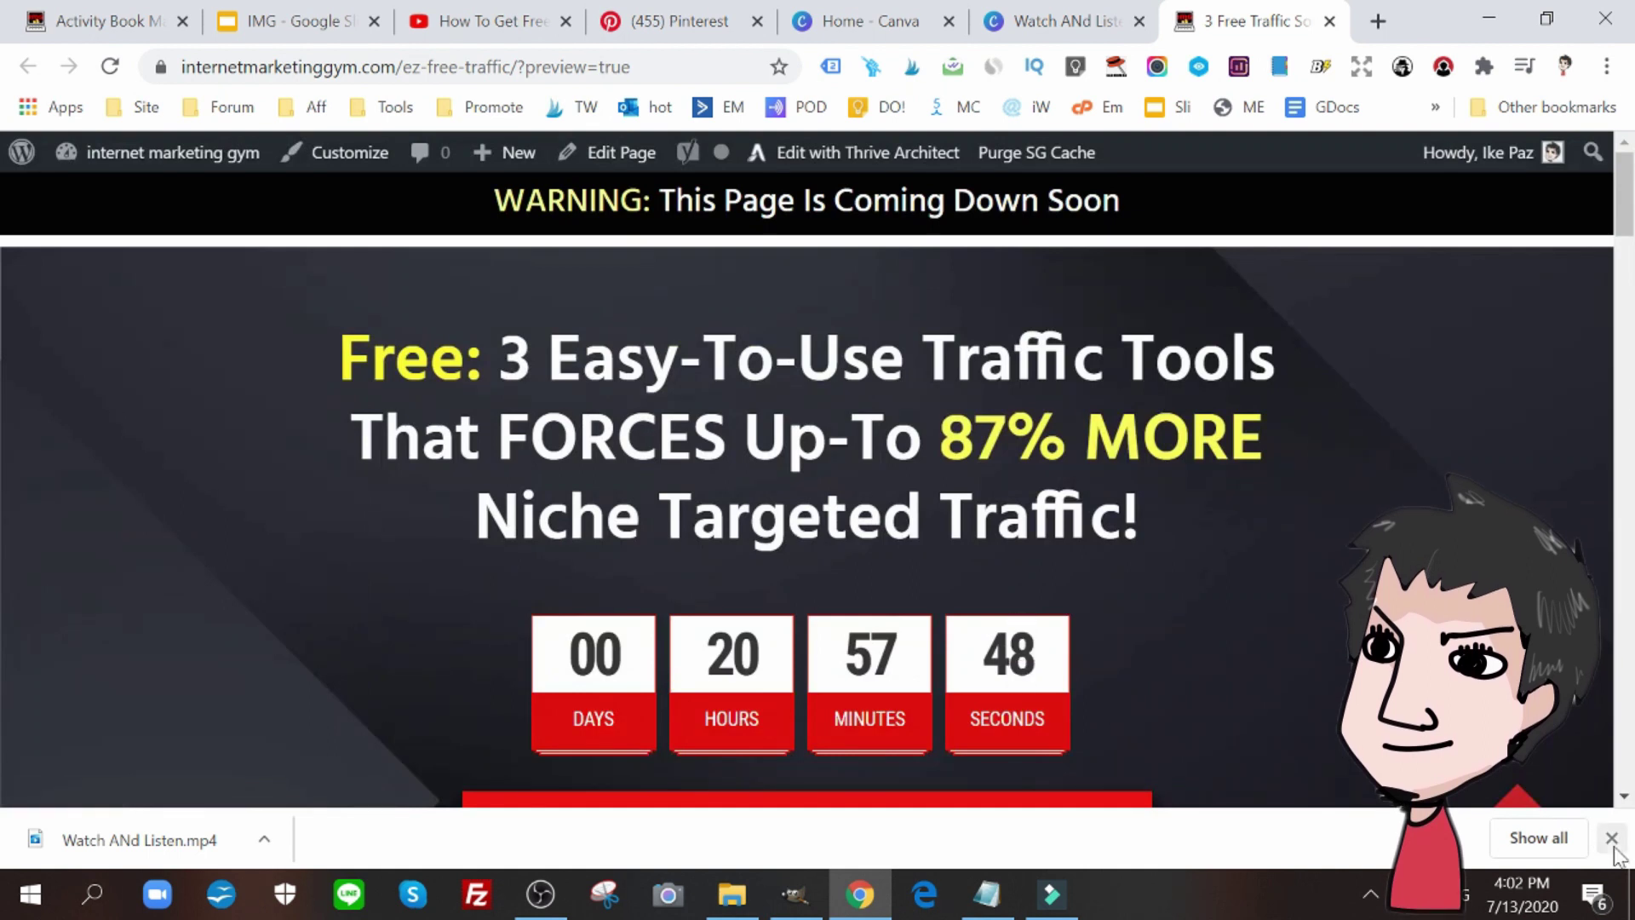
pyautogui.click(1612, 837)
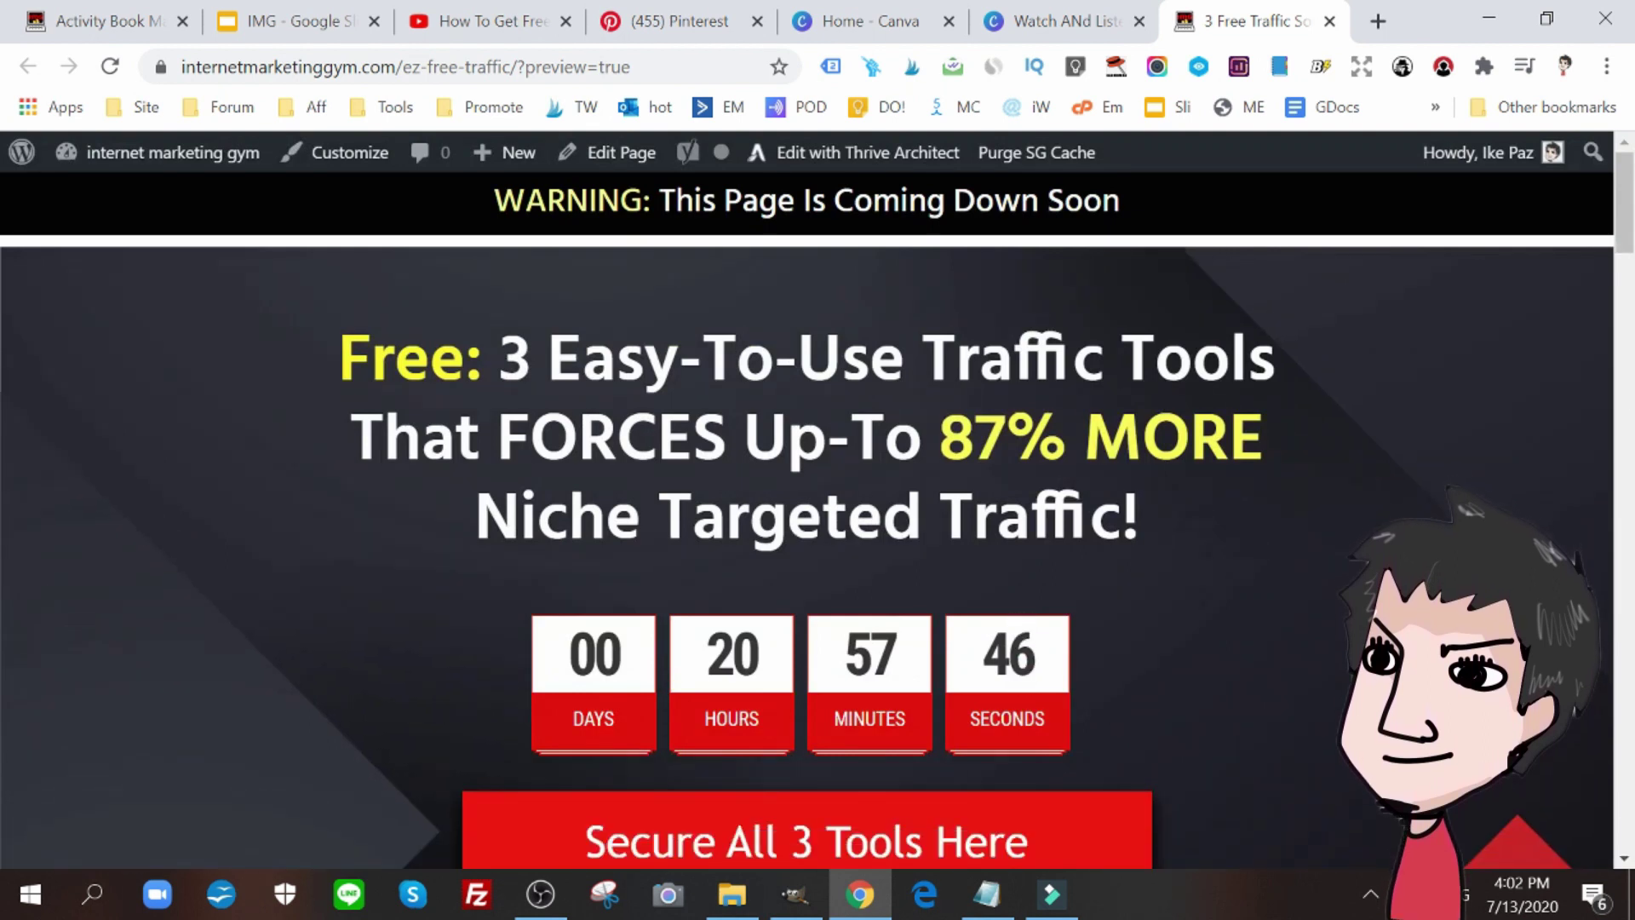